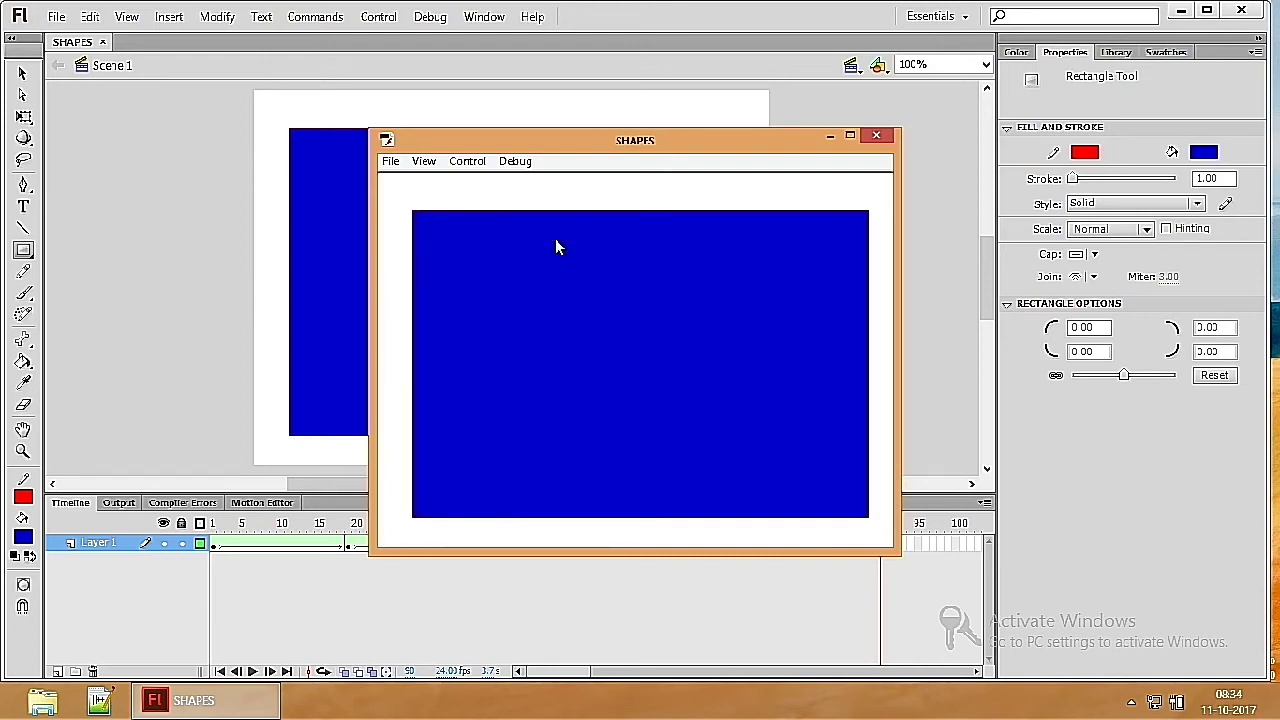
Close the movie preview and scrub through the opening frames of the finished SHAPES animation up to frame 20.
left_click(879, 137)
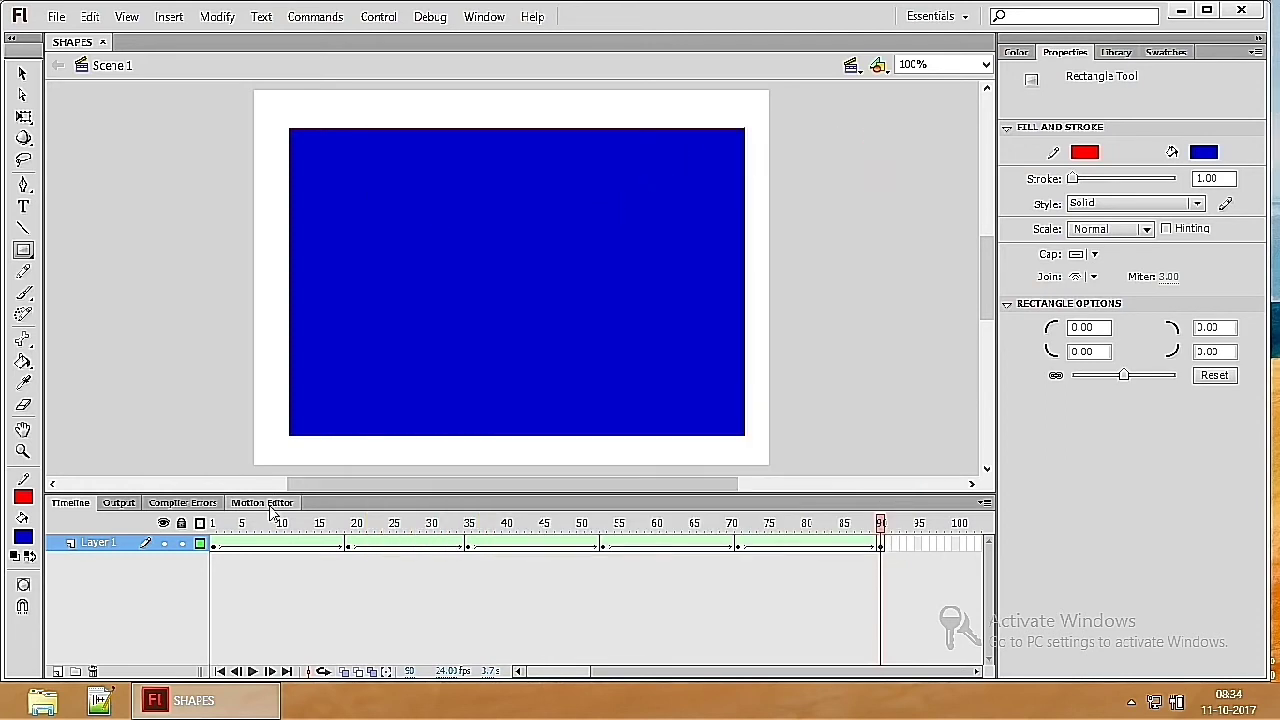
left_click(227, 526)
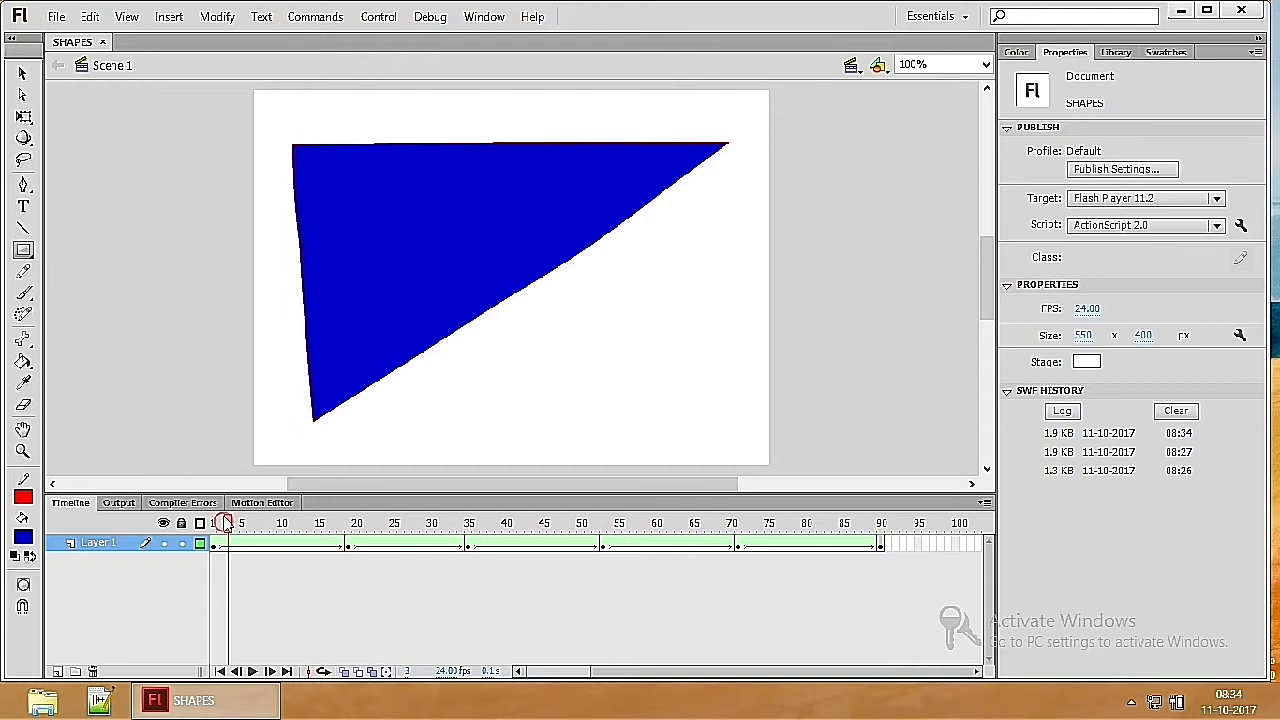
left_click_drag(232, 528, 356, 524)
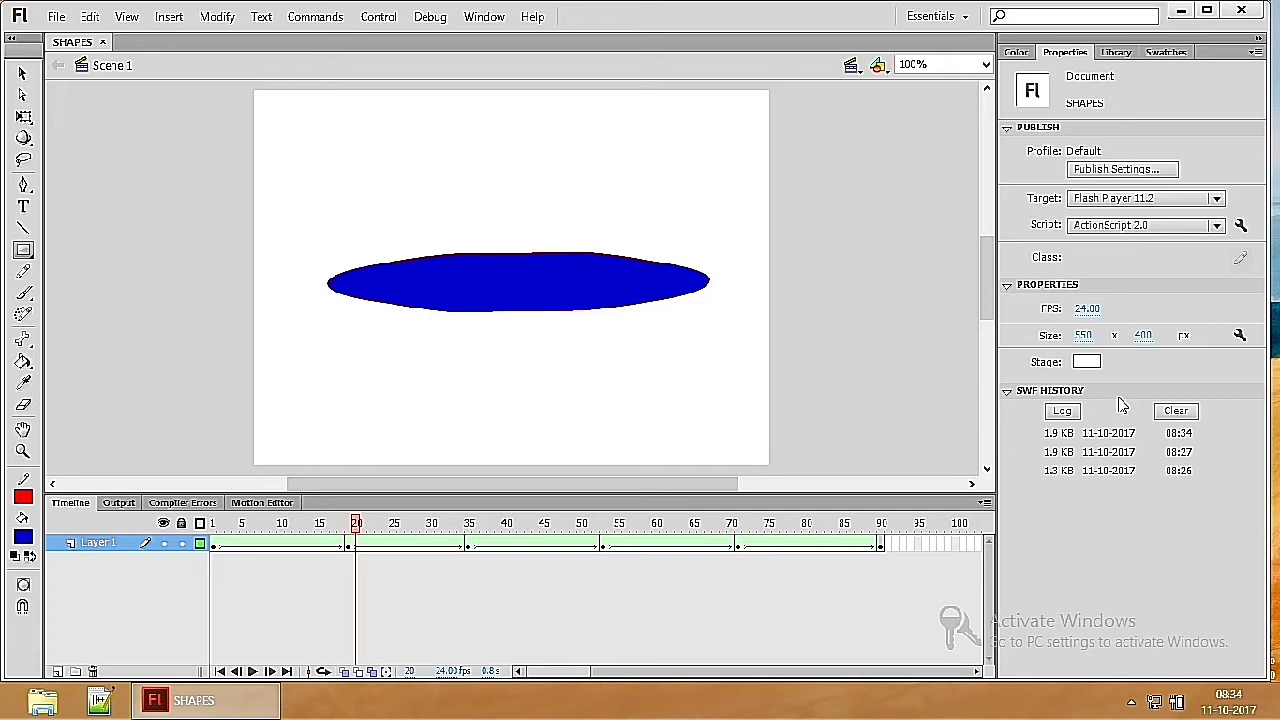
Create an ActionScript 2.0 document and draw a blue rectangle about 354 by 129 px in the middle of the stage.
key("ctrl+n")
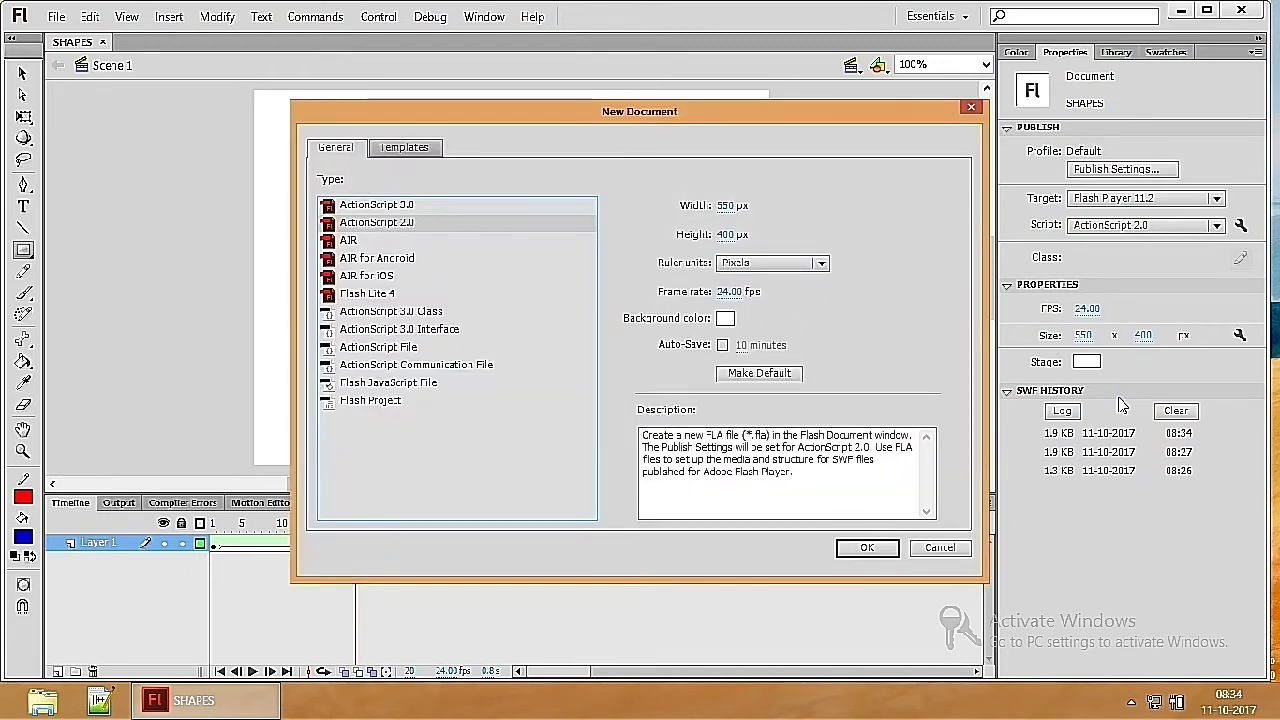
double_click(395, 225)
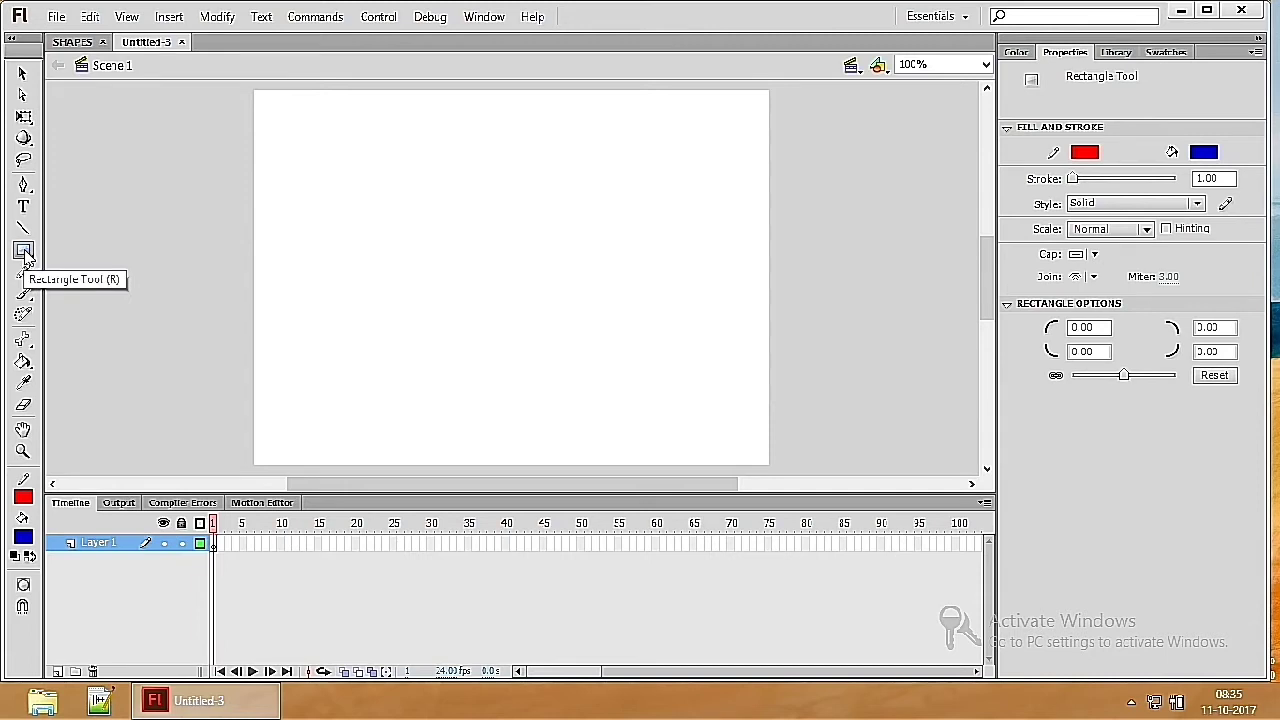
left_click_drag(346, 230, 677, 350)
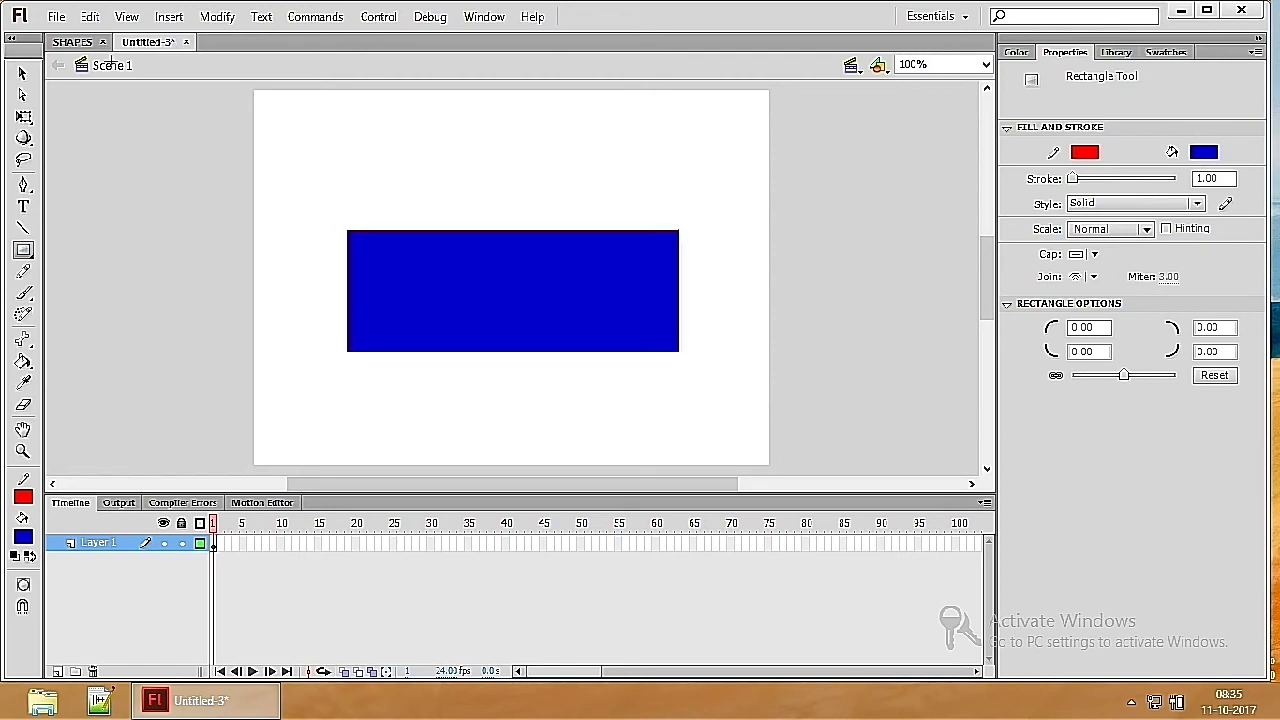
left_click(22, 75)
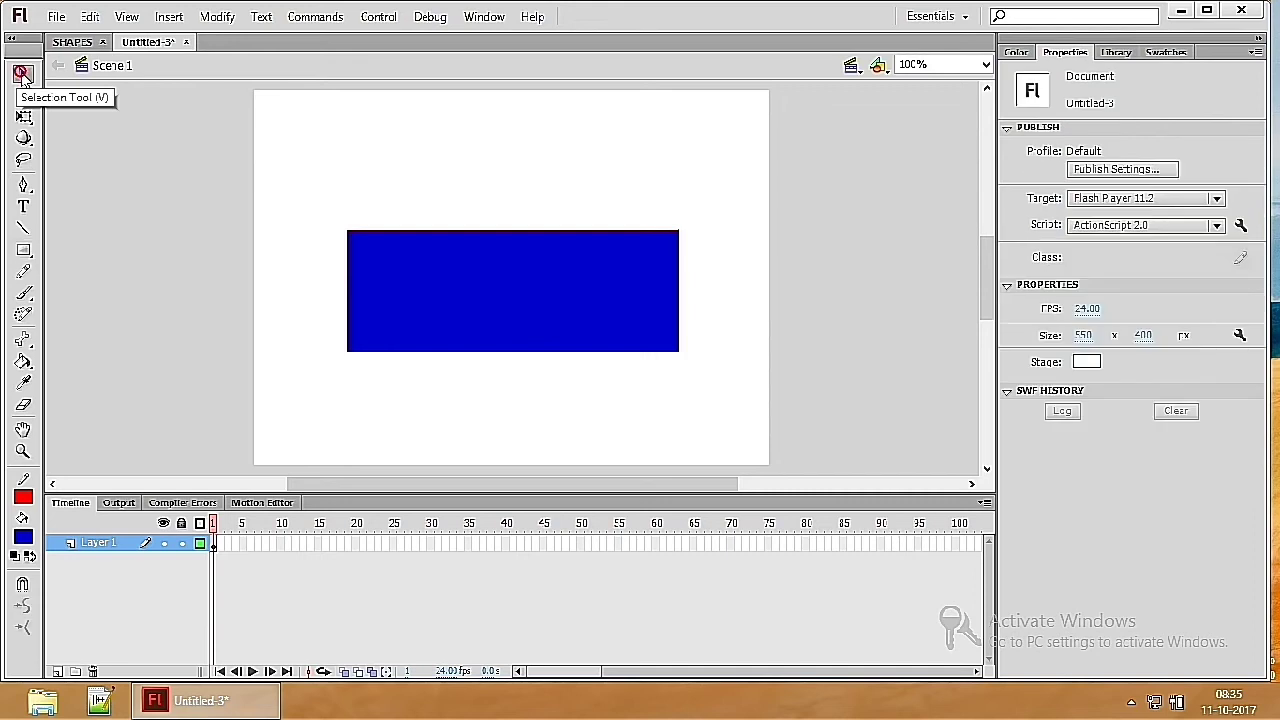
double_click(547, 282)
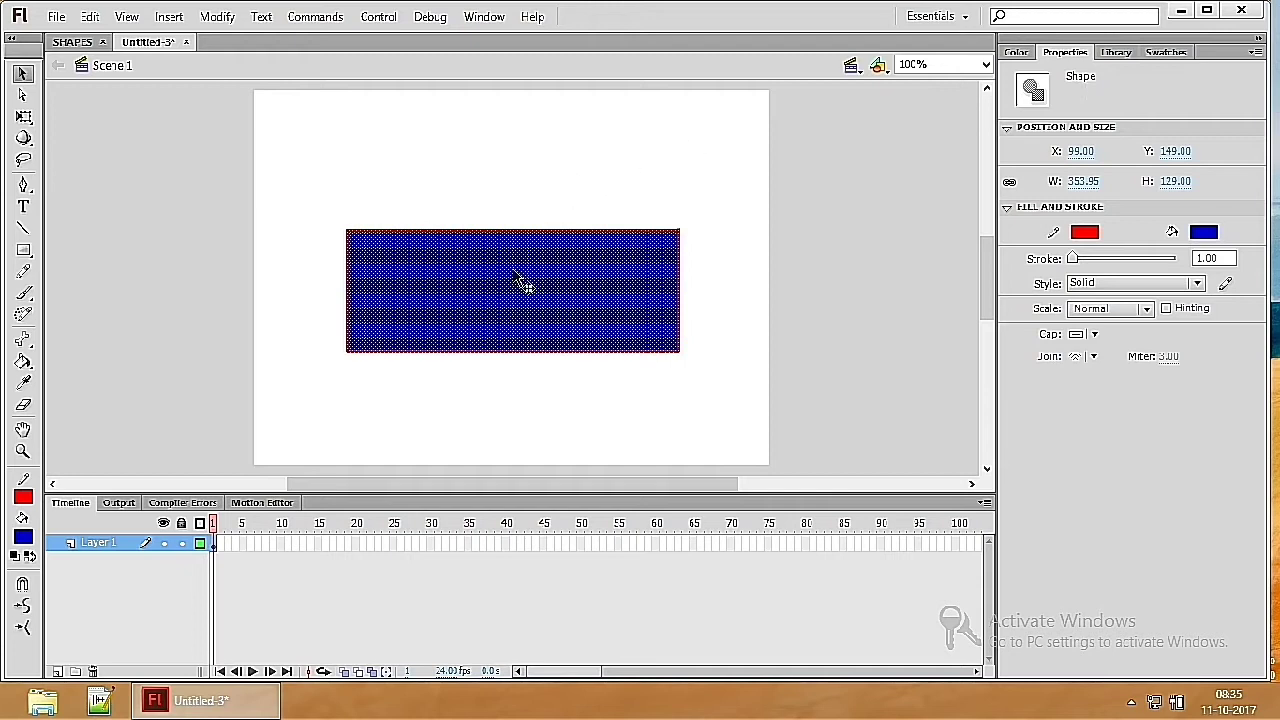
left_click(545, 172)
double_click(481, 282)
Insert a keyframe at frame 30 and create a shape tween from frame 1 to it.
left_click(393, 548)
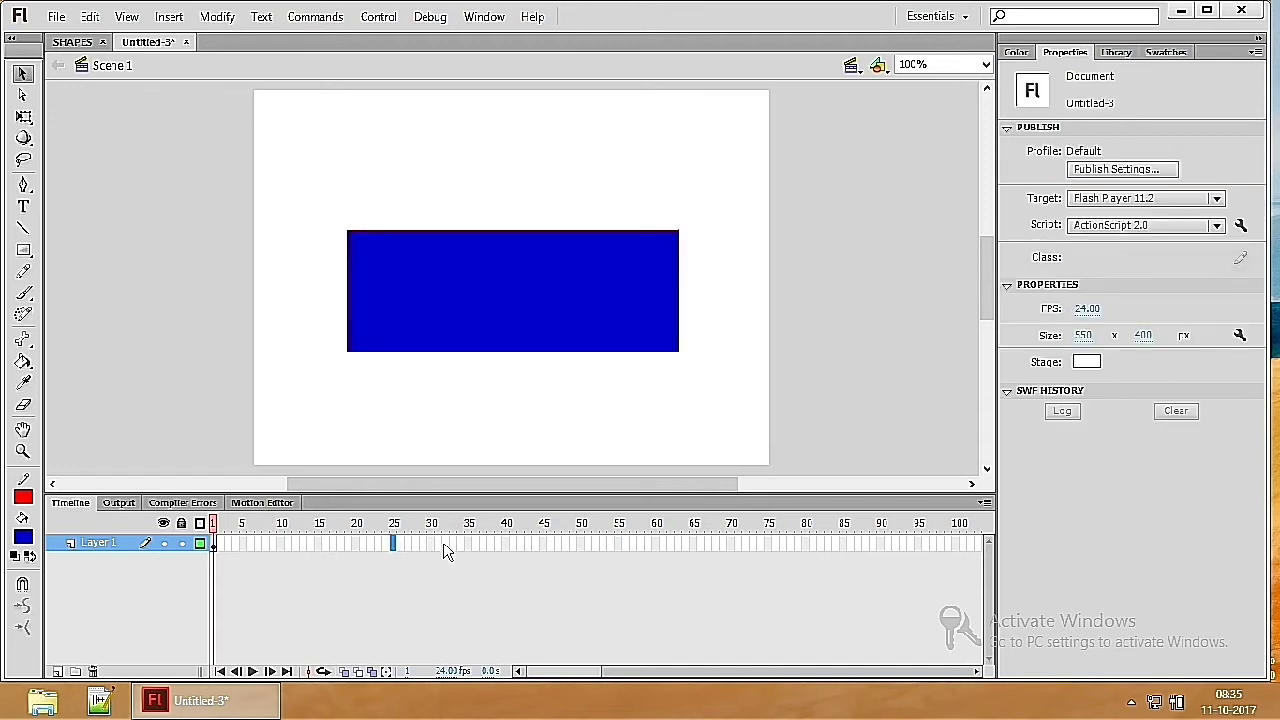
left_click(433, 546)
key("F6")
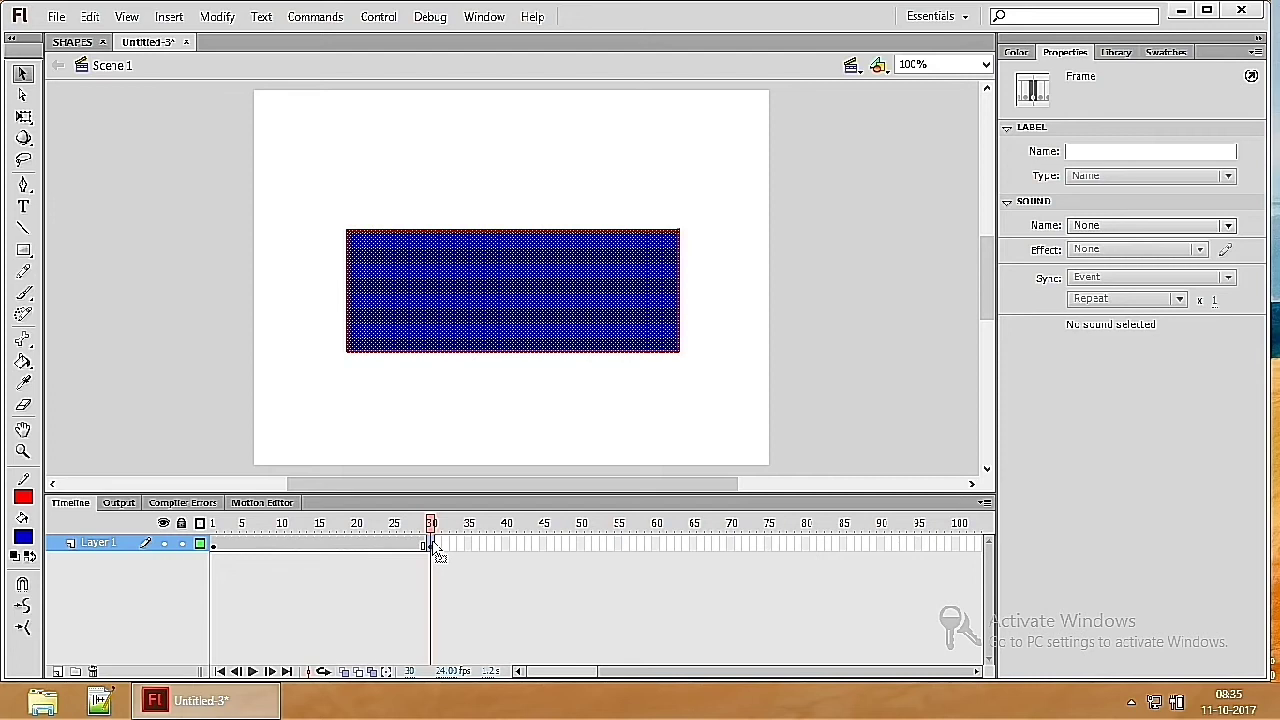
right_click(216, 556)
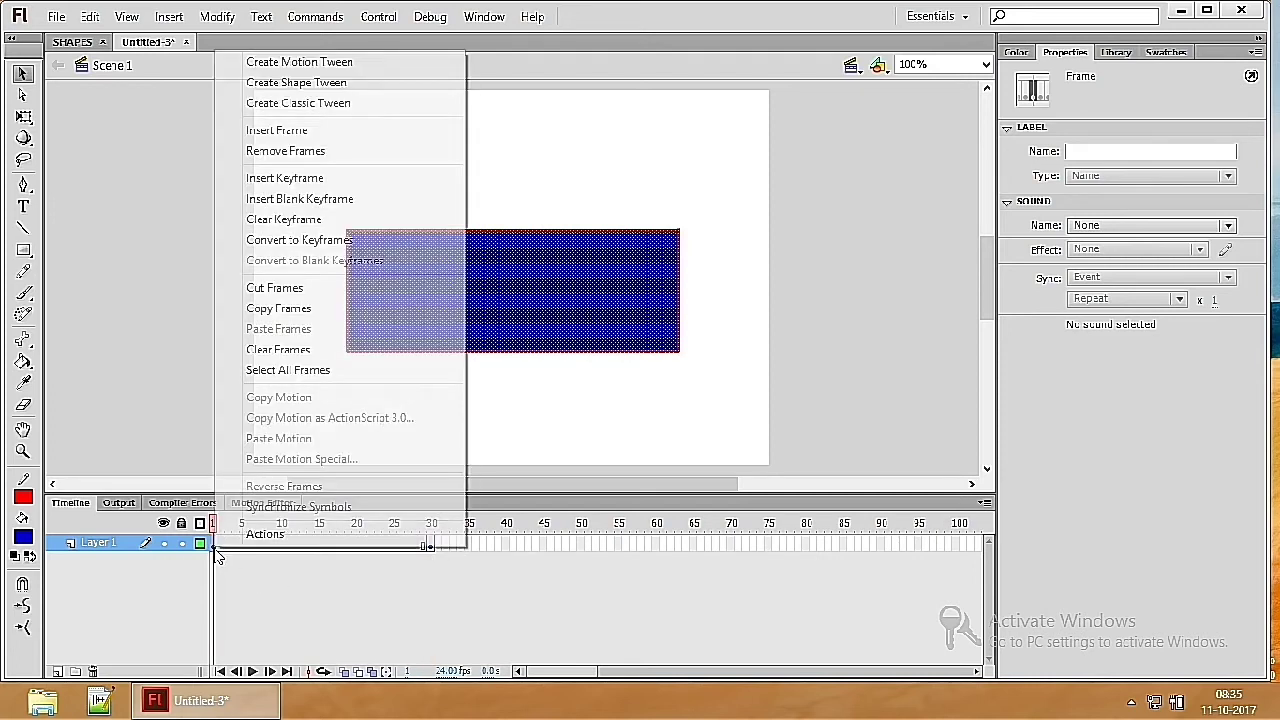
left_click(388, 89)
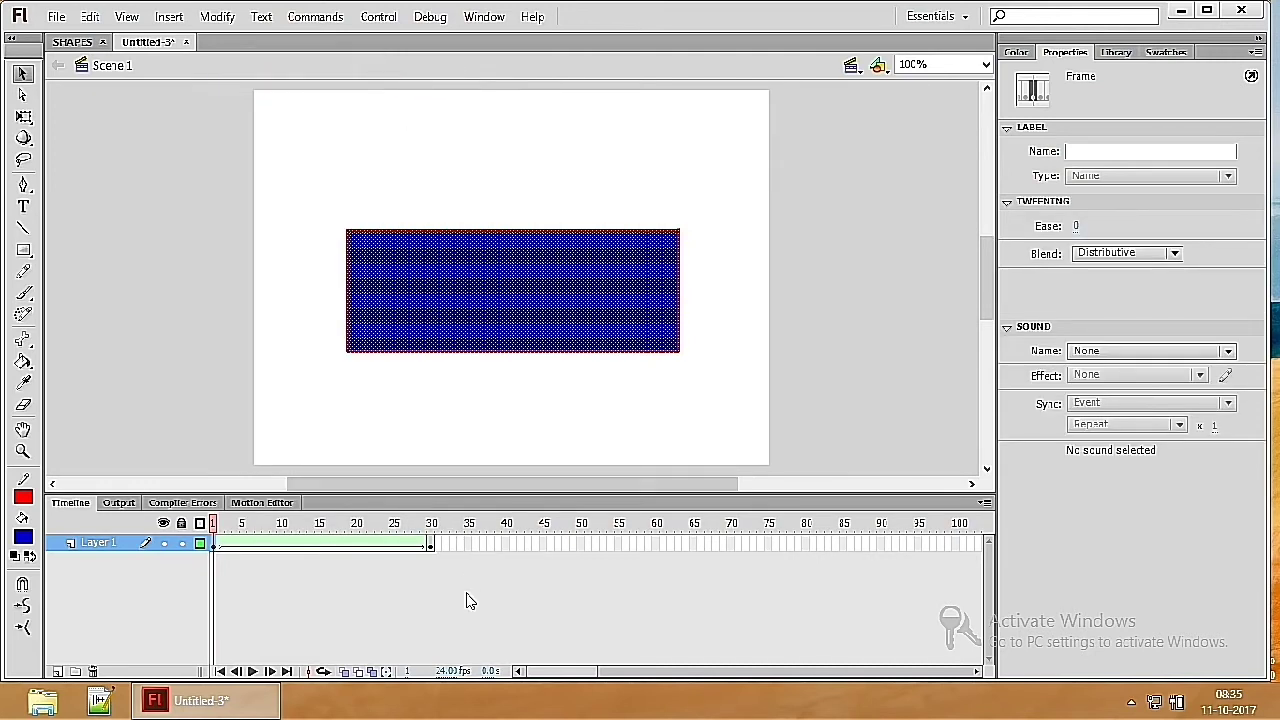
Shrink the rectangle at frame 30 proportionally to a width of 178.95 px.
left_click(431, 546)
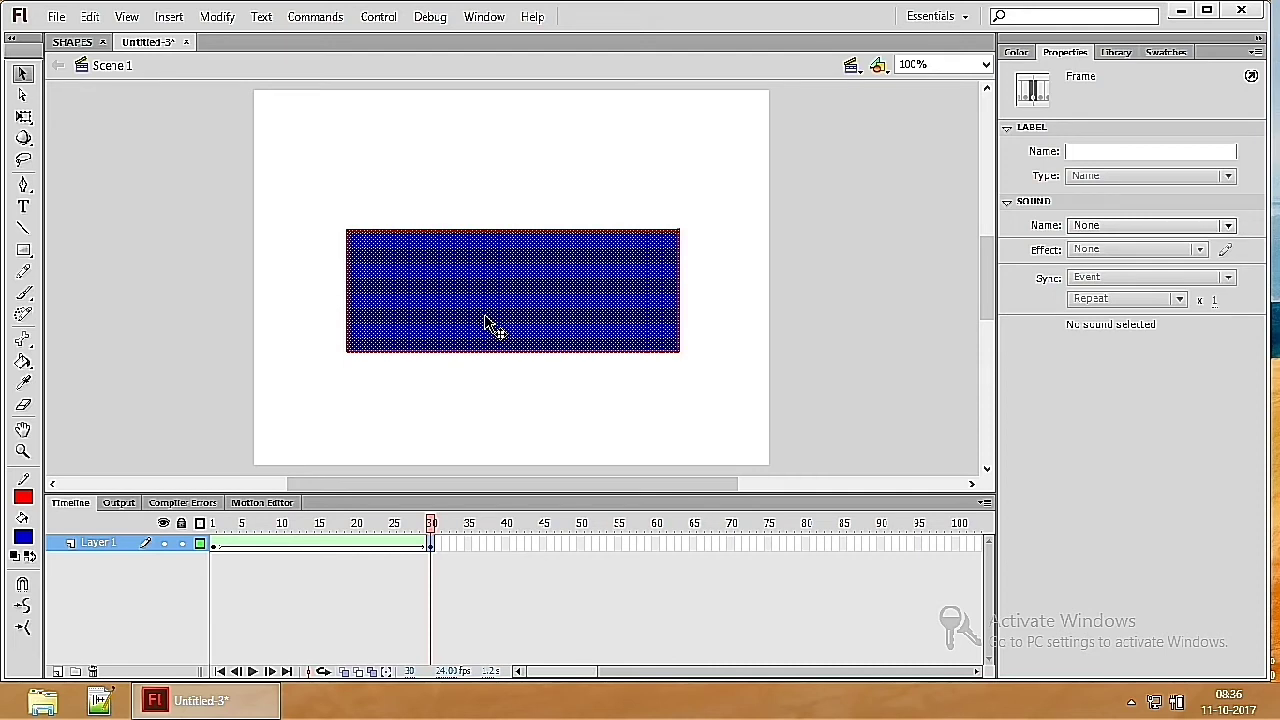
left_click(620, 295)
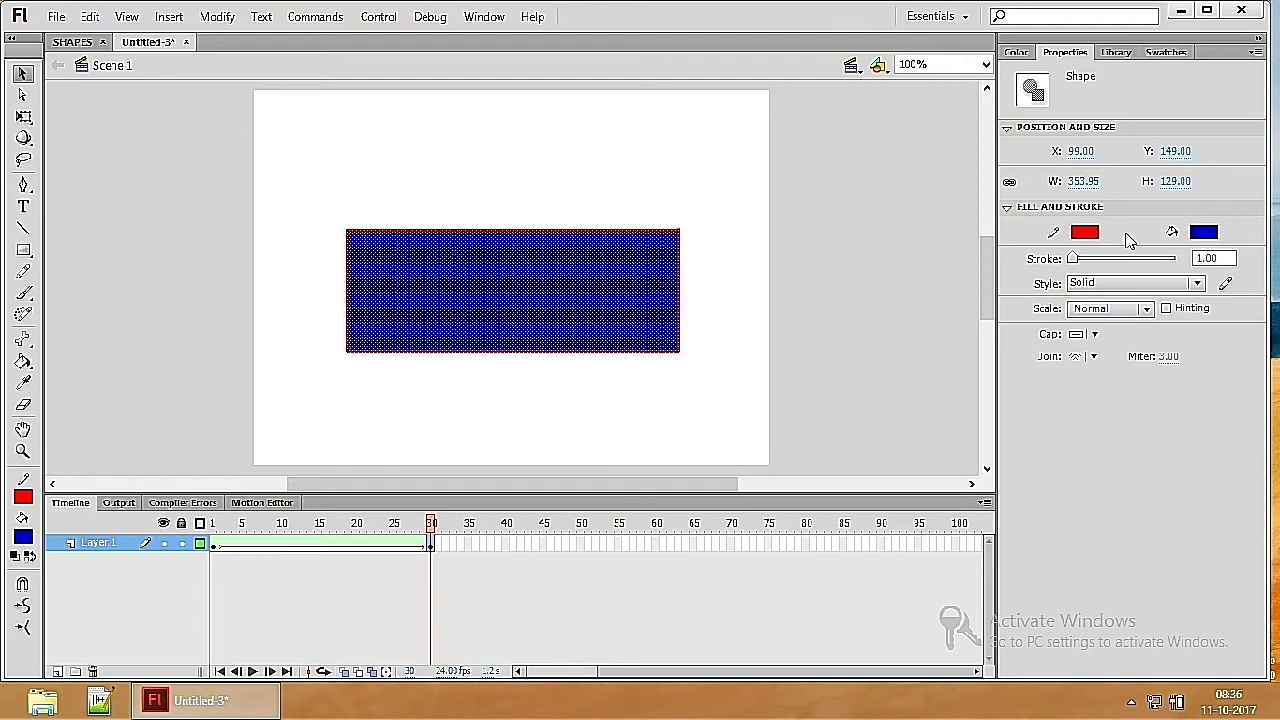
left_click(1067, 186)
left_click_drag(1095, 183, 912, 176)
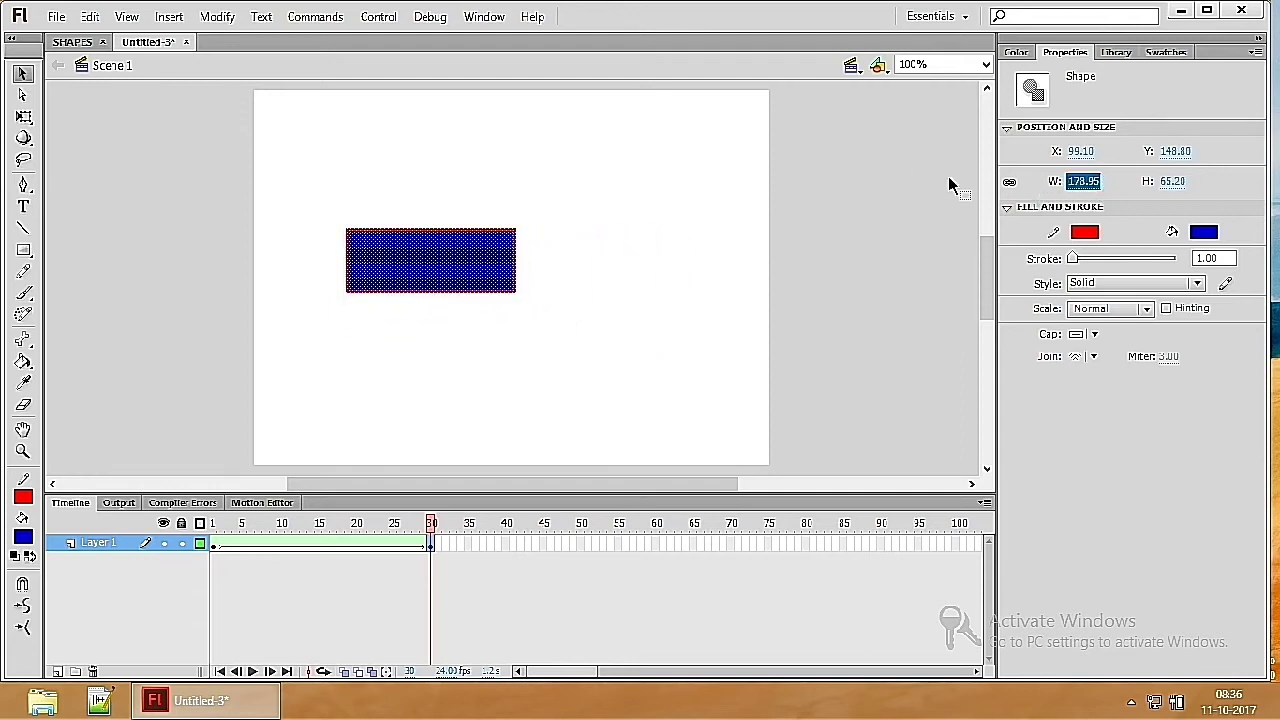
key("Return")
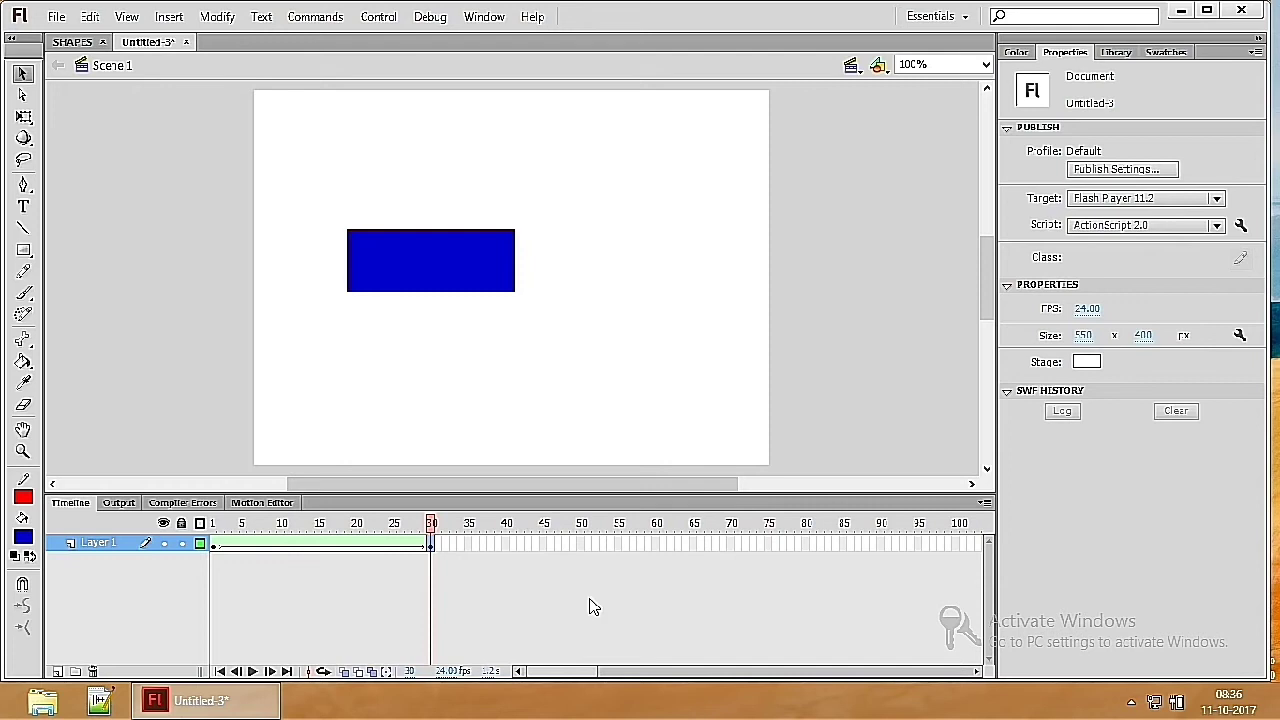
Replace the rectangle at frame 30 with a blue circle in the middle of the stage, drawn with the Oval tool.
left_click(431, 544)
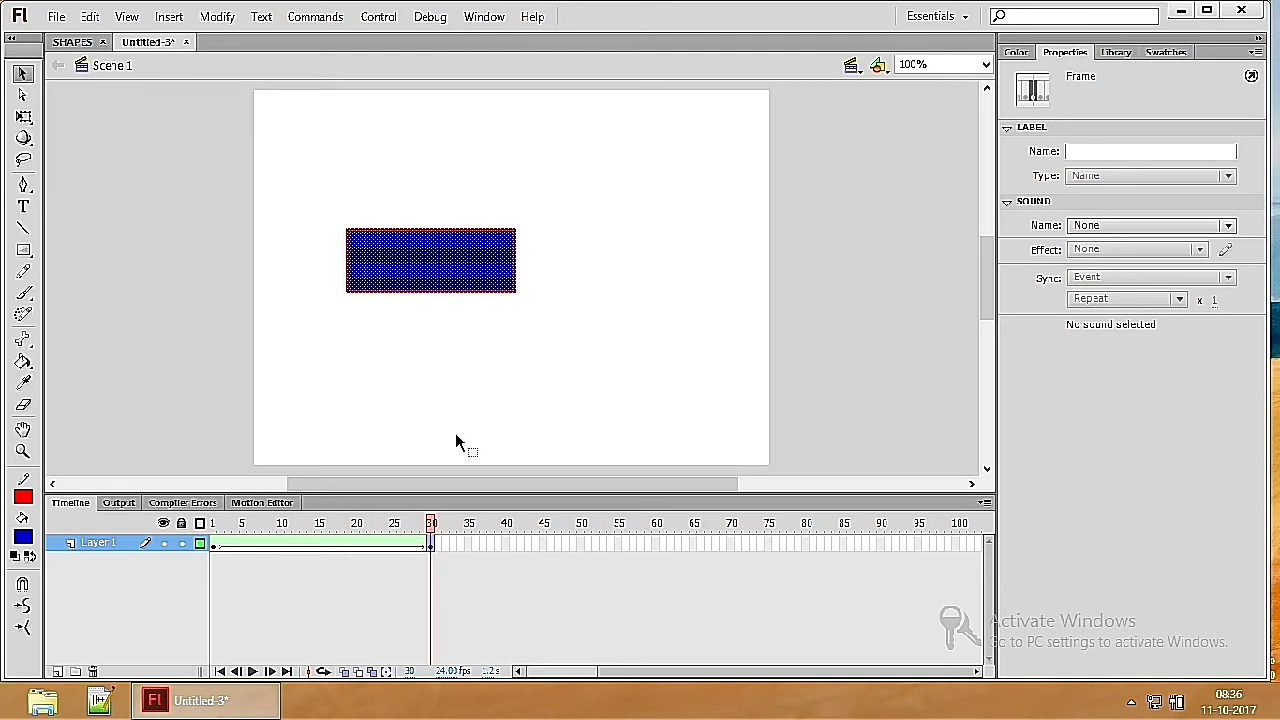
key("Delete")
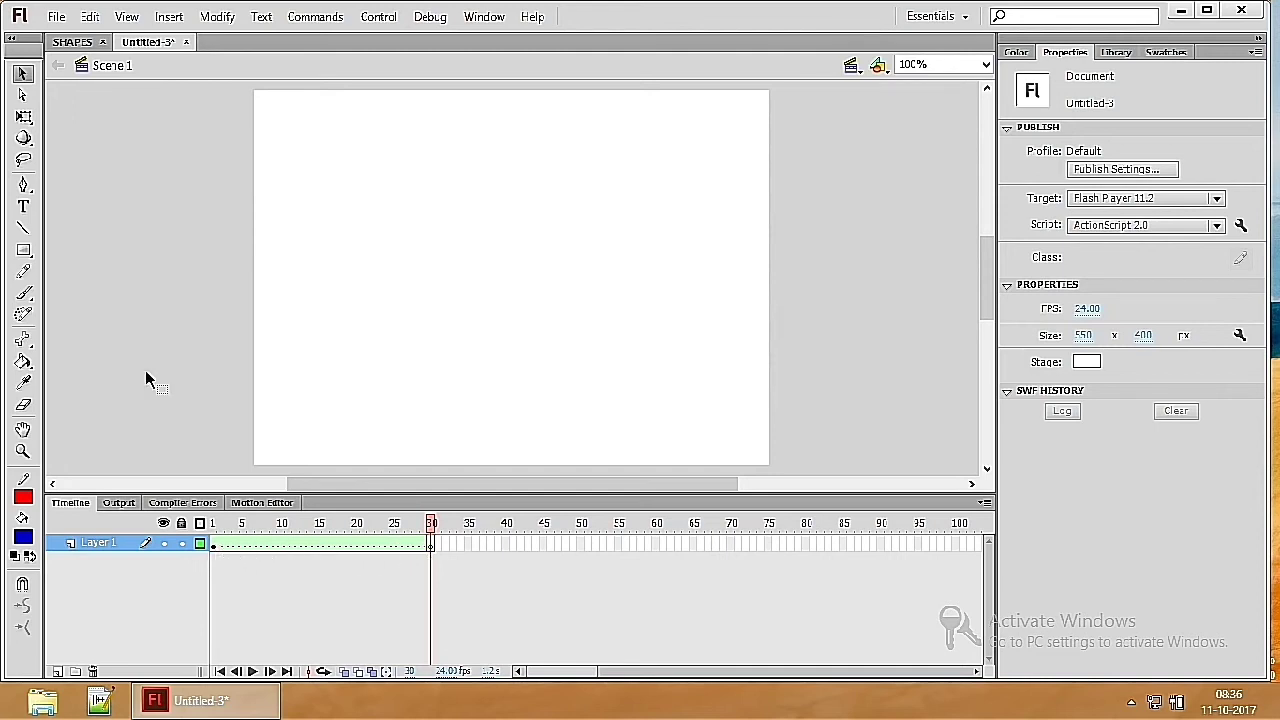
left_click(24, 252)
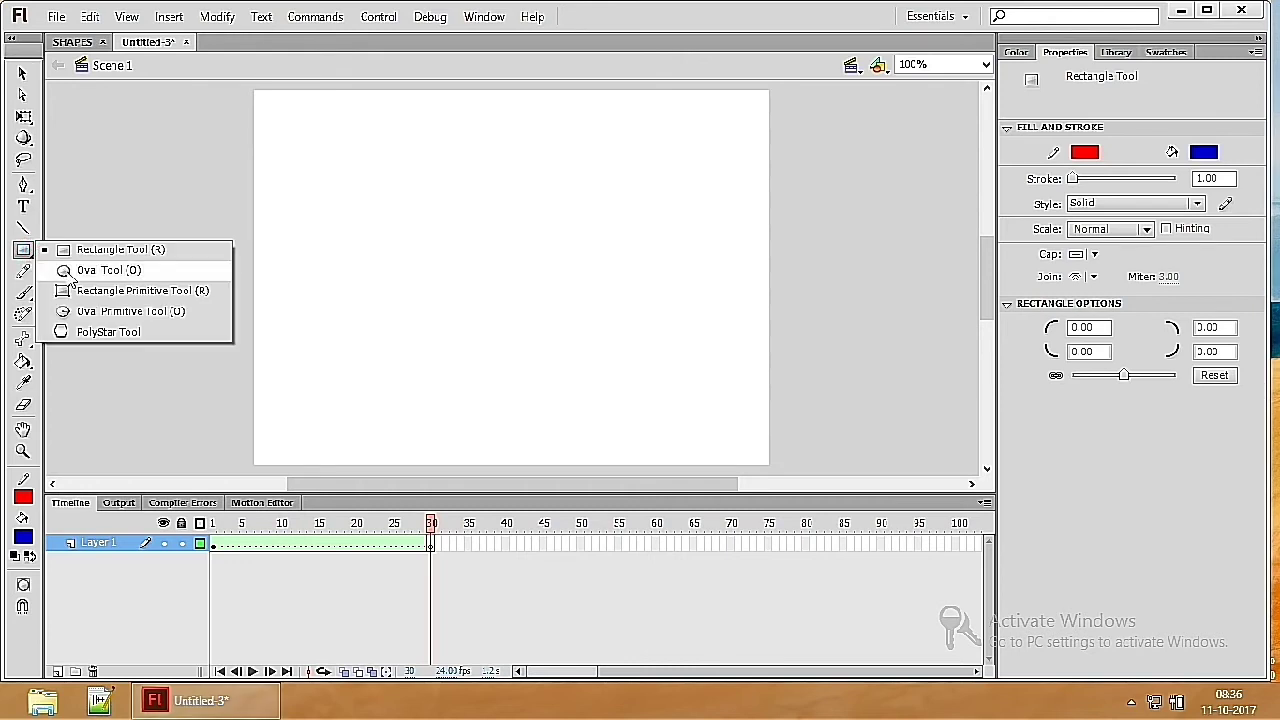
left_click(72, 272)
left_click_drag(435, 232, 580, 365)
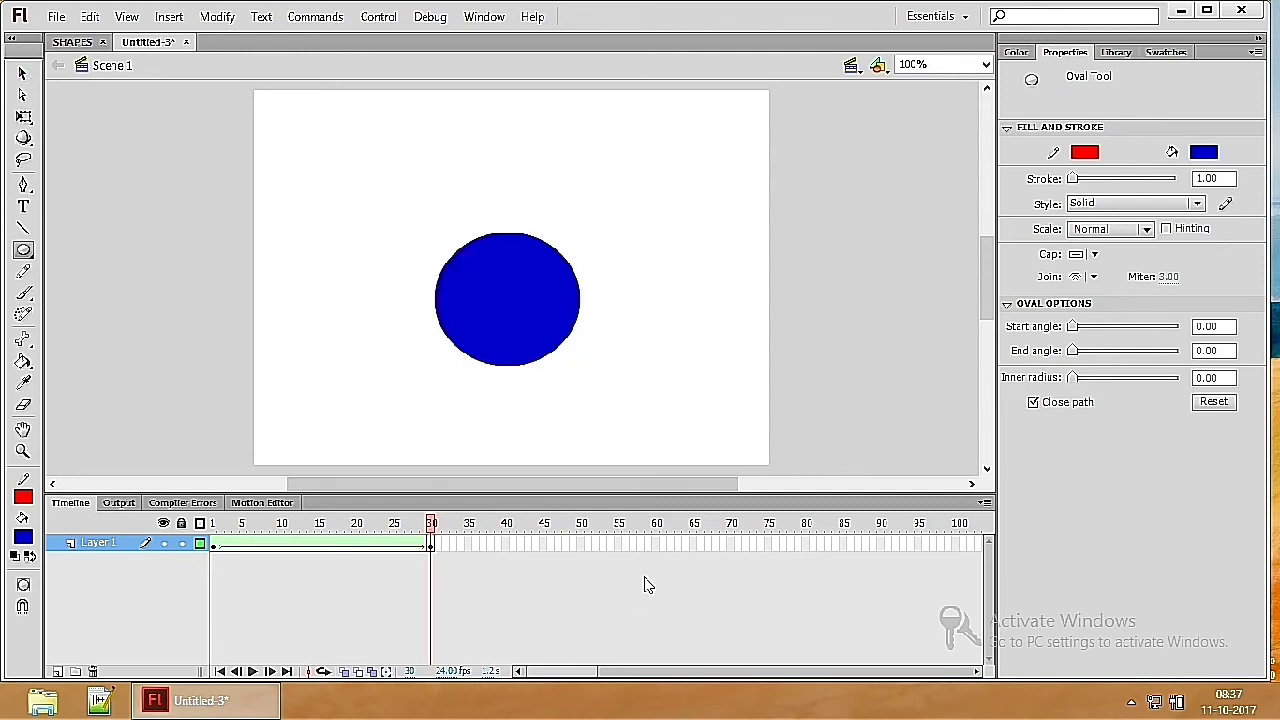
Insert a keyframe at frame 60 and create a shape tween from frame 30 to it.
left_click(656, 544)
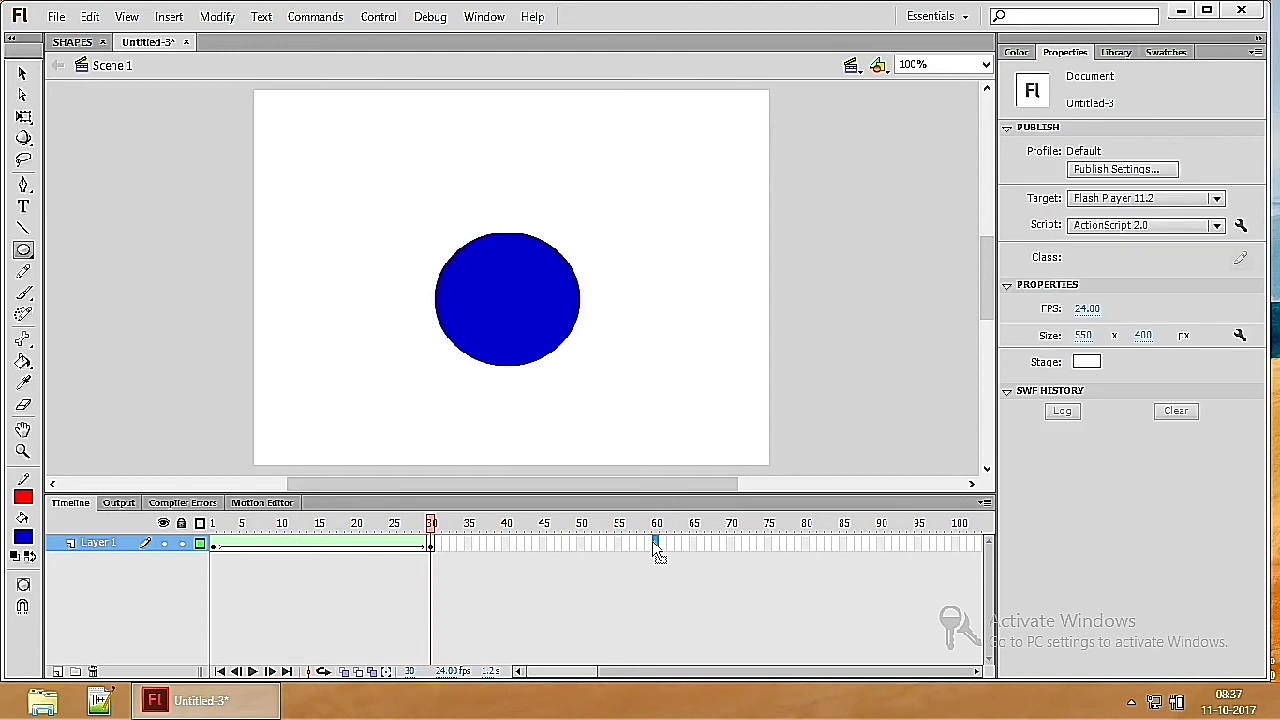
key("F6")
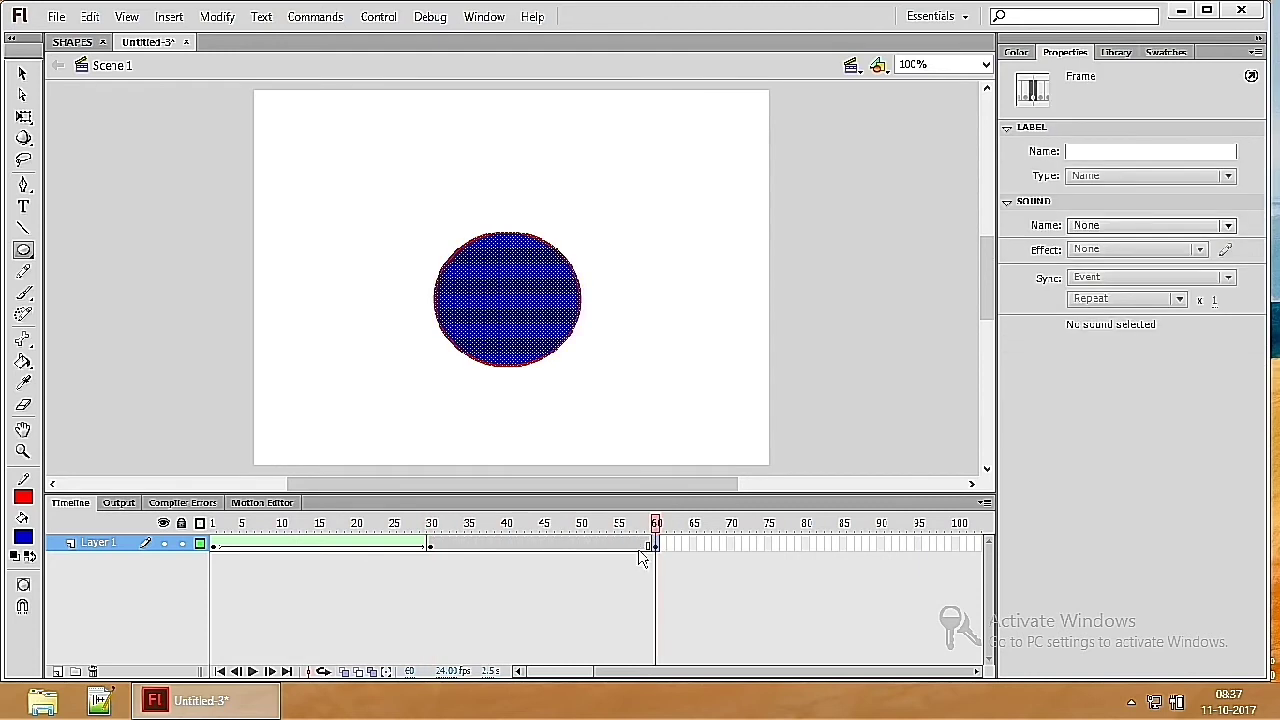
right_click(430, 545)
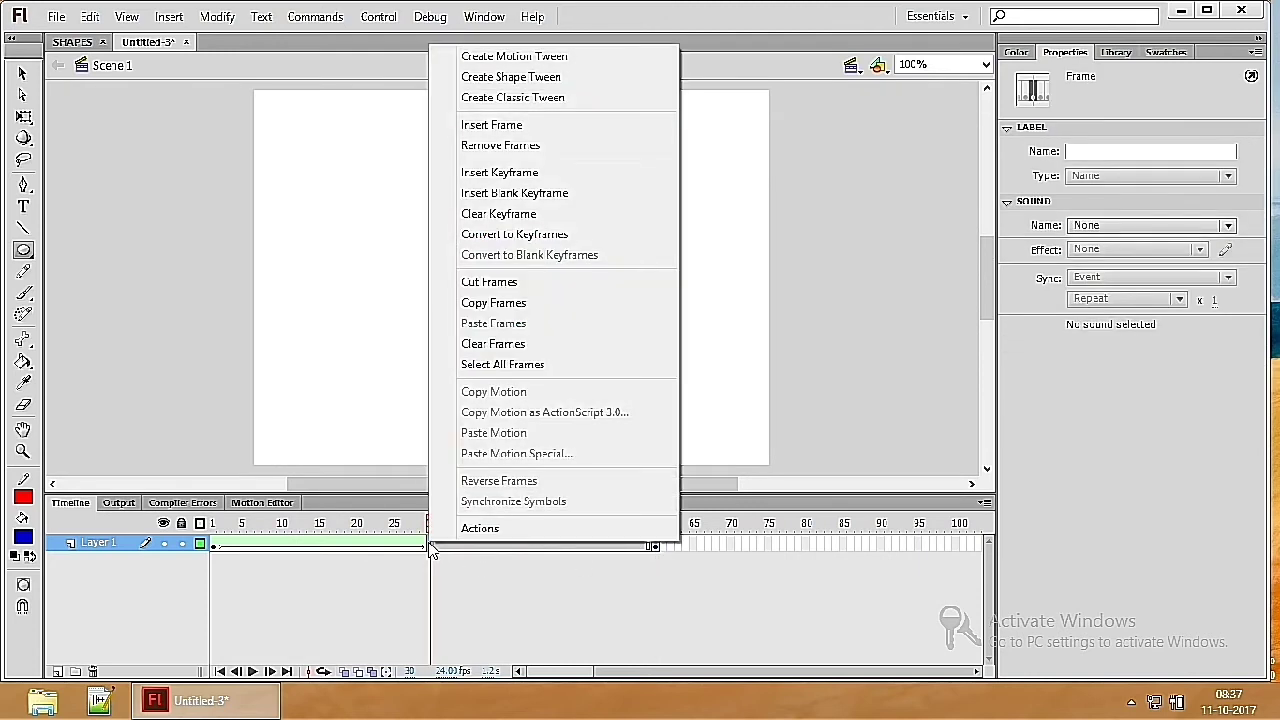
left_click(557, 77)
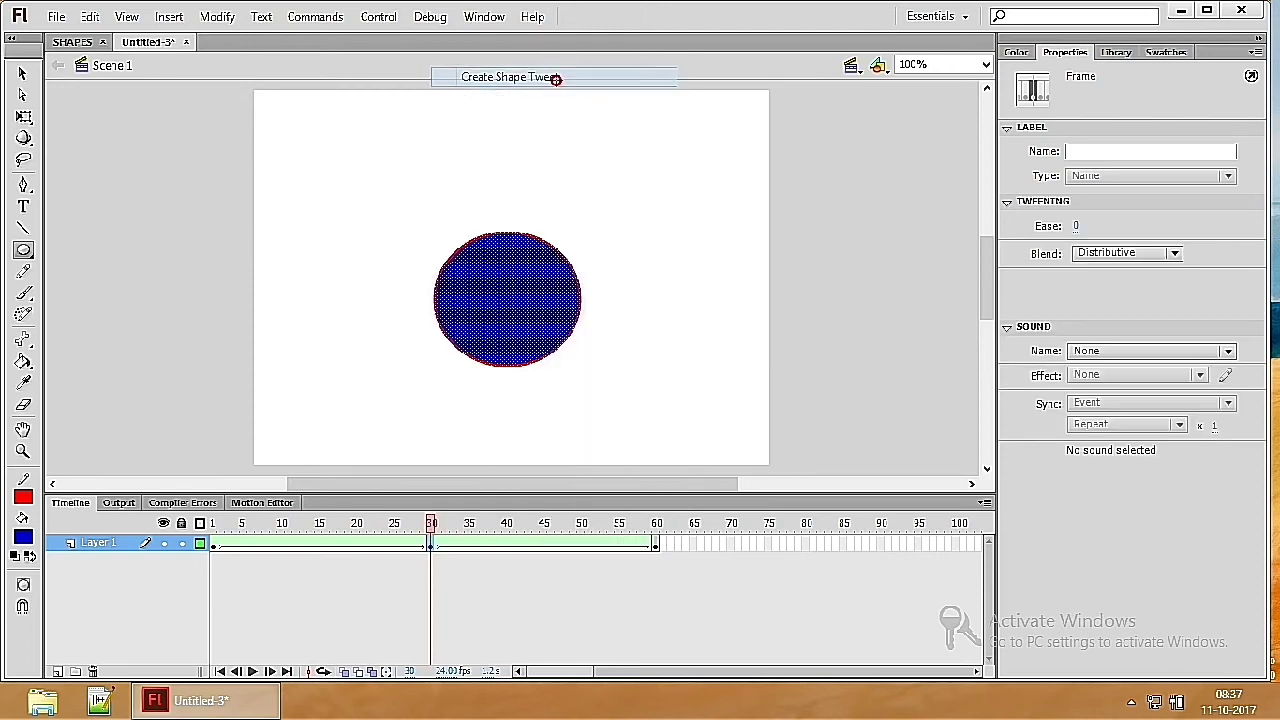
Replace the circle at frame 60 with a blue six-pointed star about 194 by 207 px, using the PolyStar tool.
left_click(658, 545)
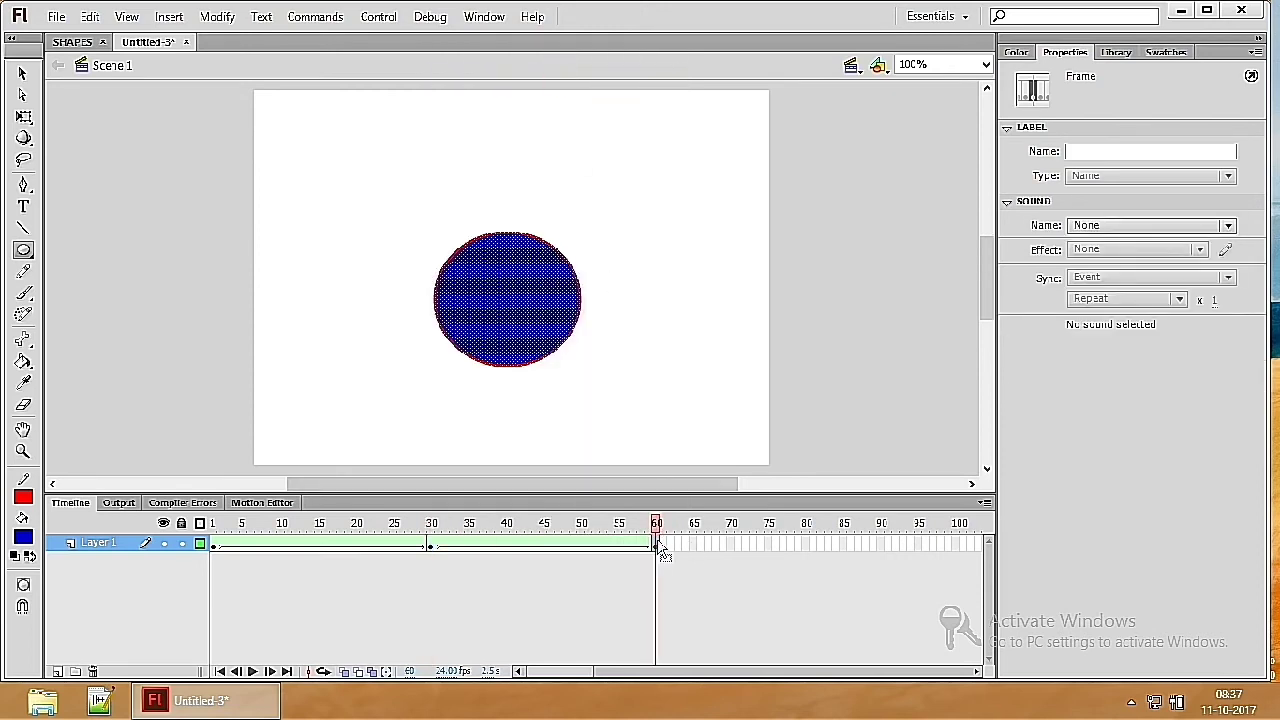
key("Delete")
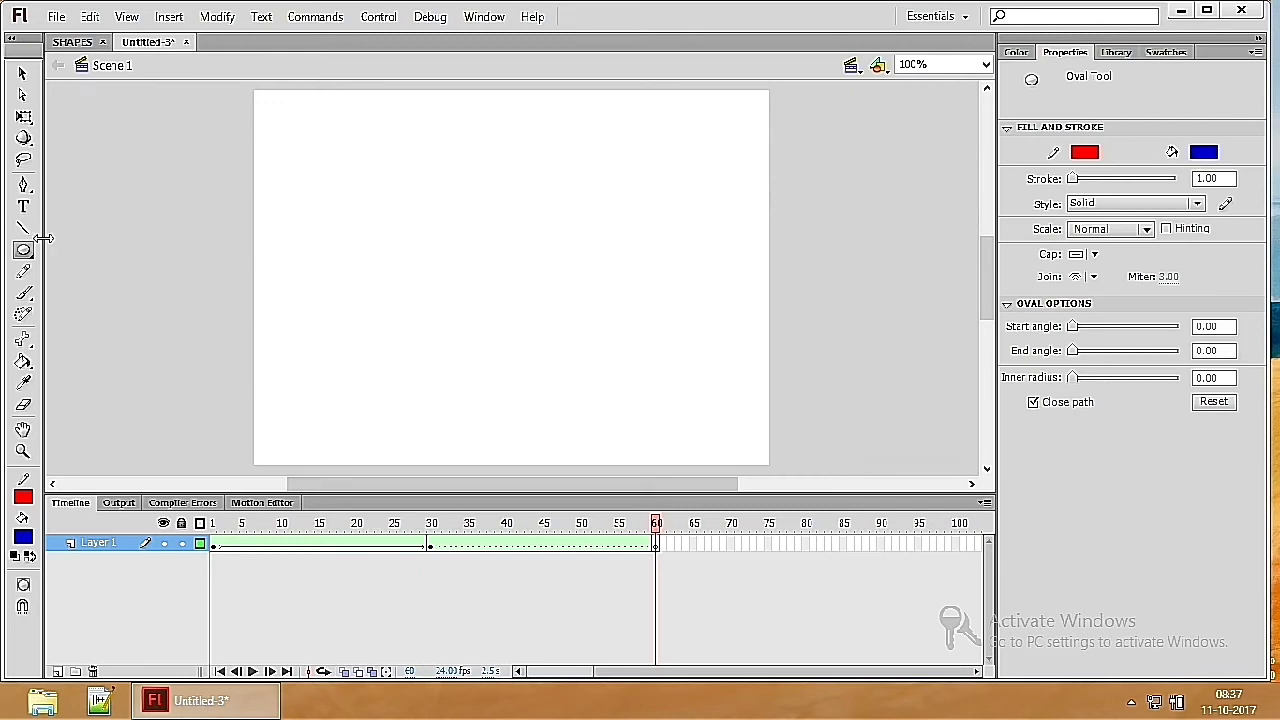
left_click_drag(24, 251, 92, 276)
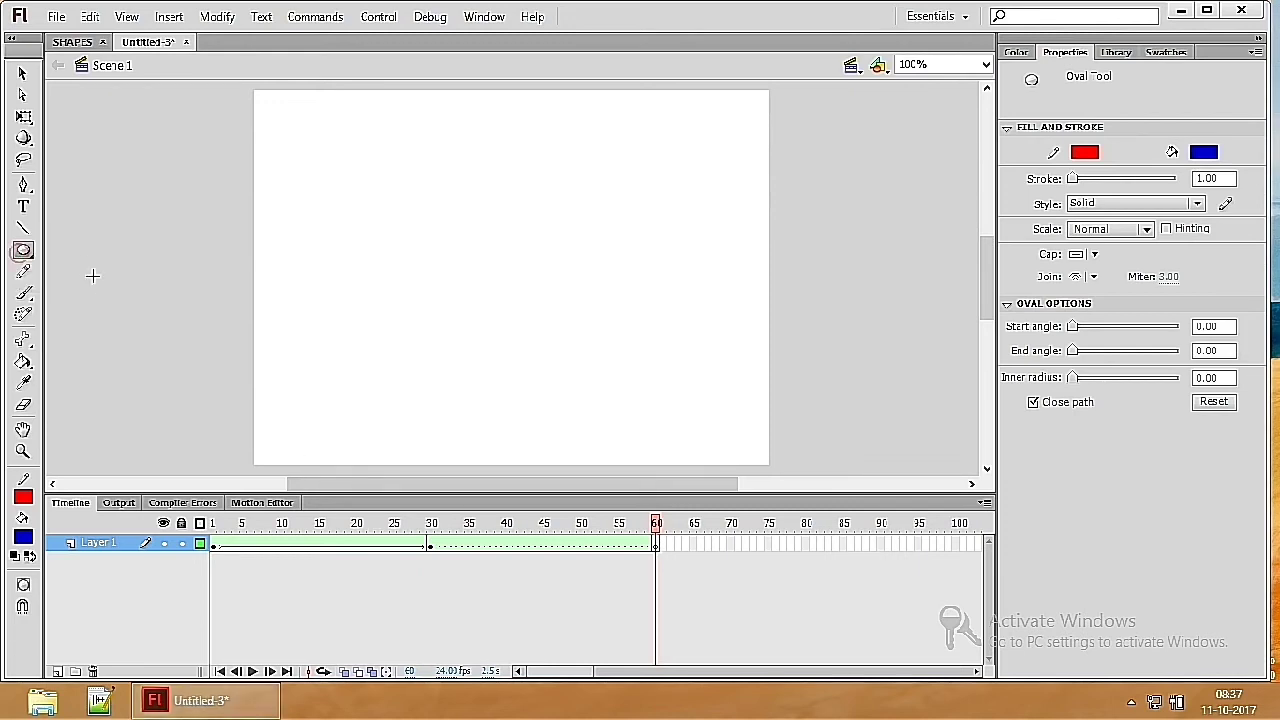
left_click_drag(23, 251, 150, 330)
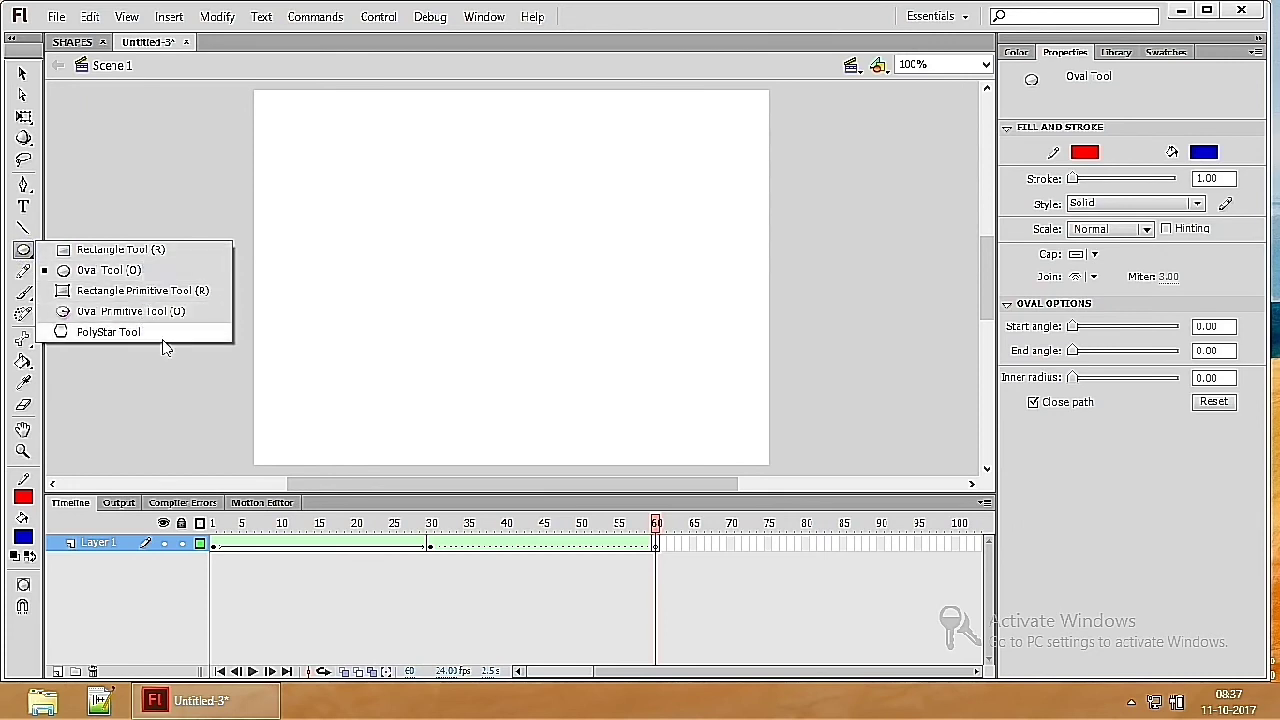
left_click(163, 340)
left_click_drag(428, 240, 518, 275)
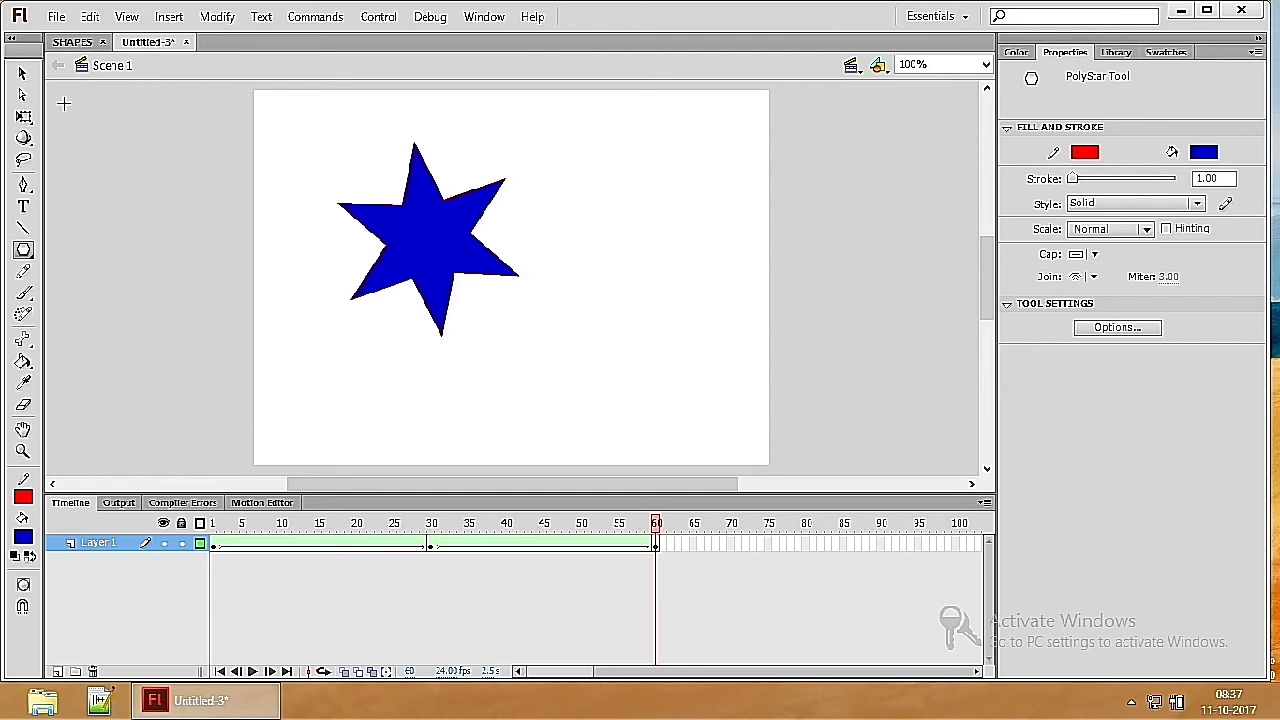
Move the star to the middle of the stage, at about X 168, Y 105.5.
left_click(22, 73)
double_click(434, 260)
left_click_drag(428, 253, 503, 284)
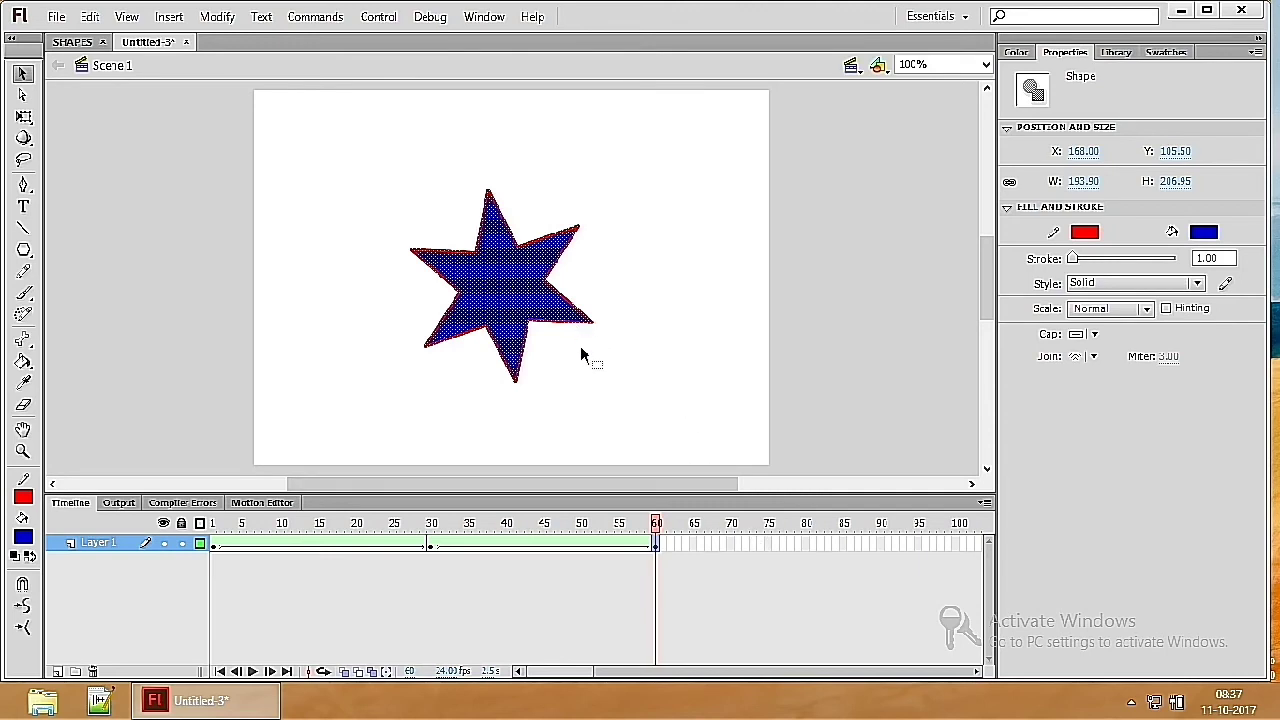
Review the shapes on the keyframes at the start, frame 30 and frame 60.
left_click(214, 545)
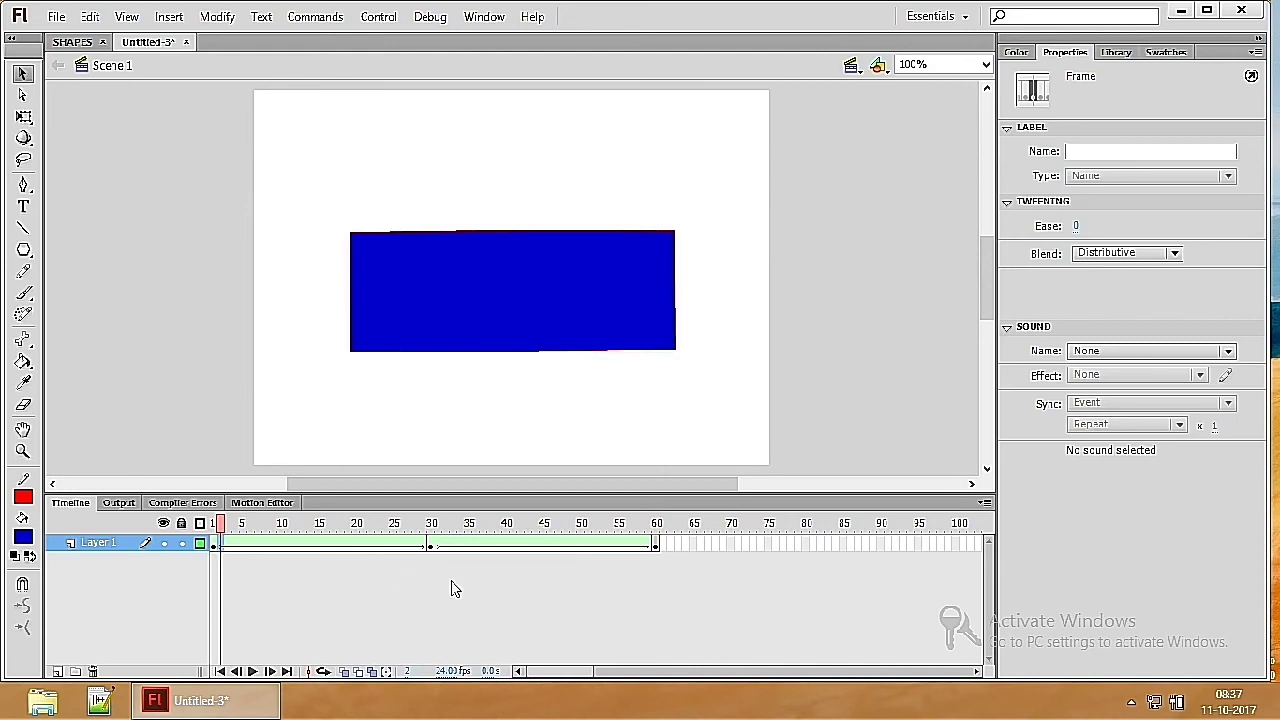
left_click(430, 543)
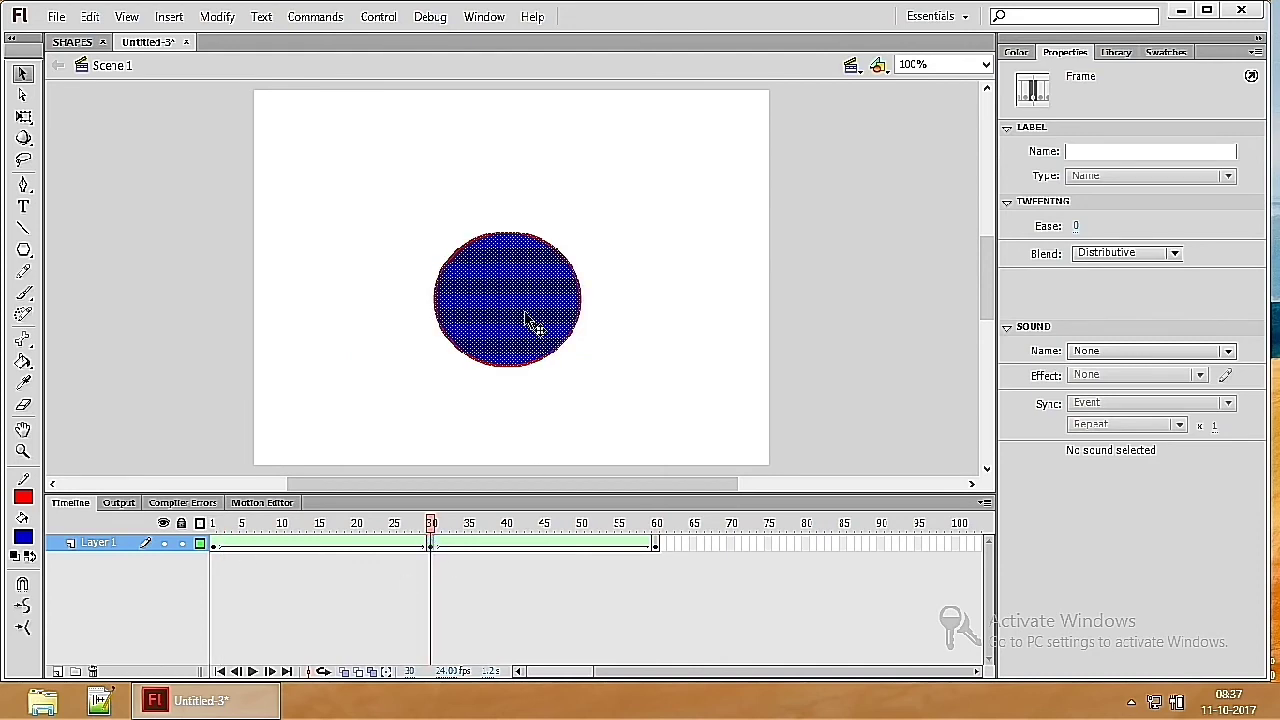
left_click(656, 543)
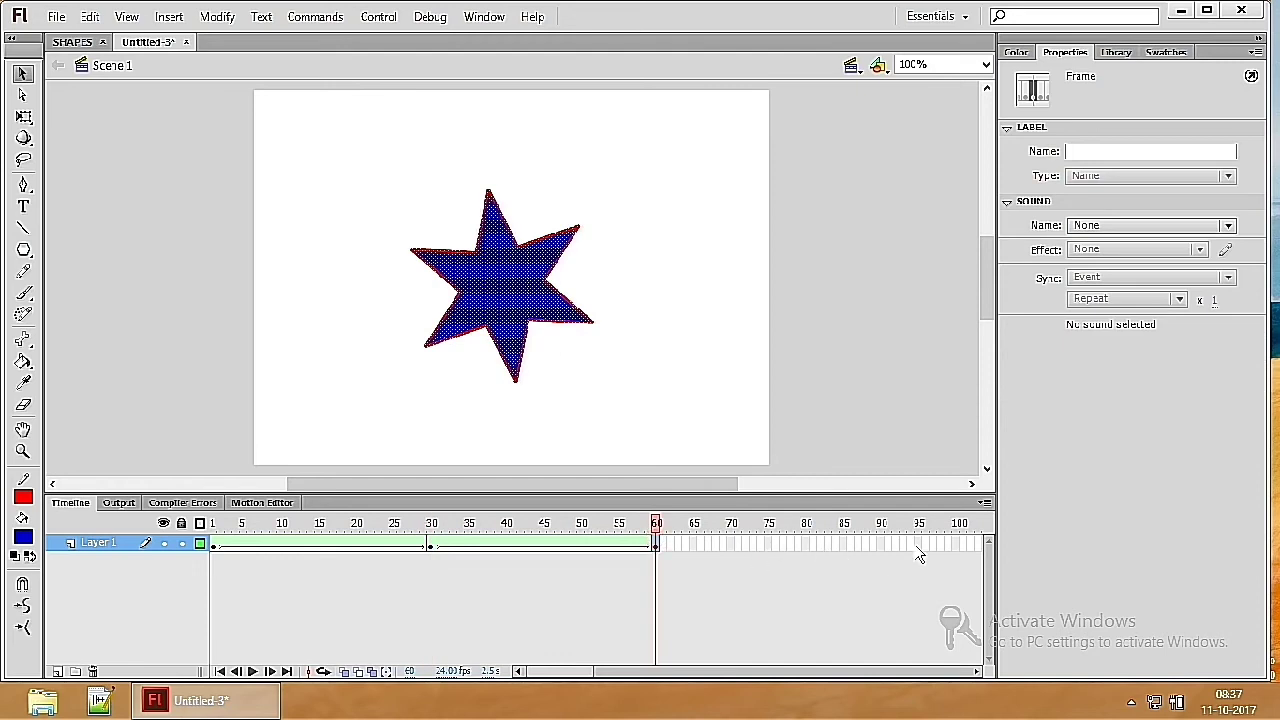
Insert a keyframe at frame 90 and create a shape tween from frame 60 to it.
left_click(884, 548)
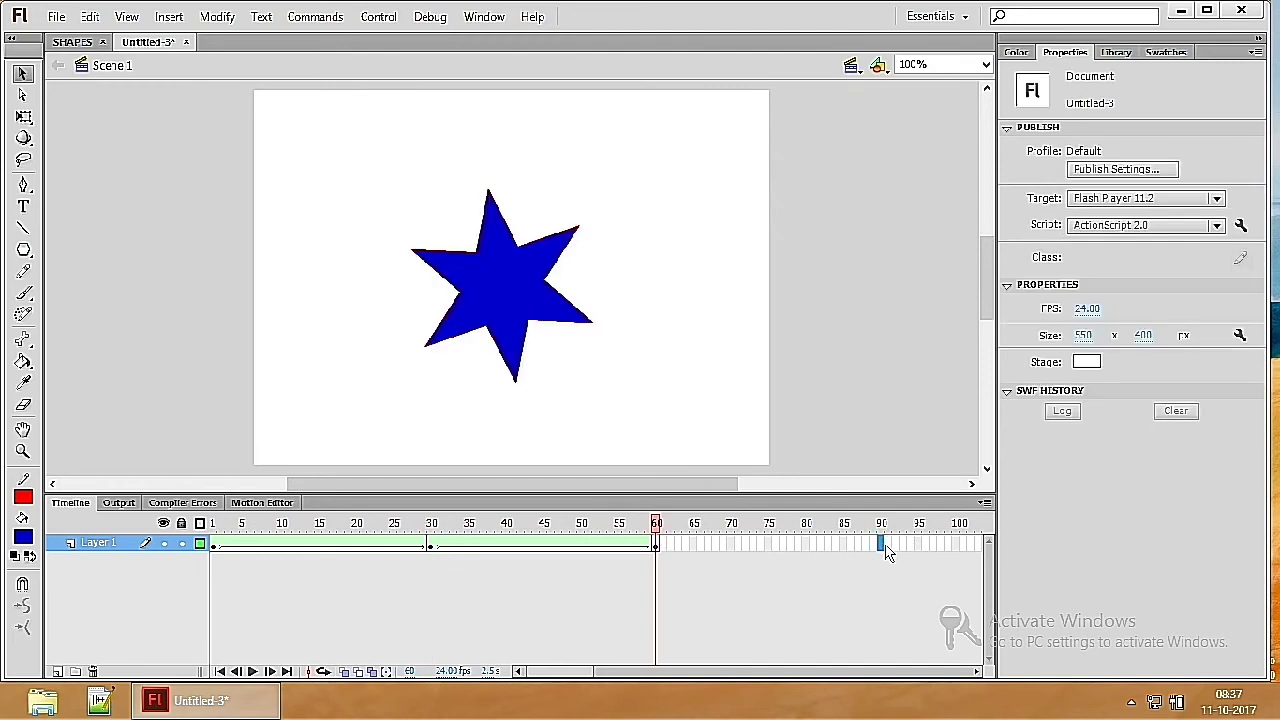
key("F5")
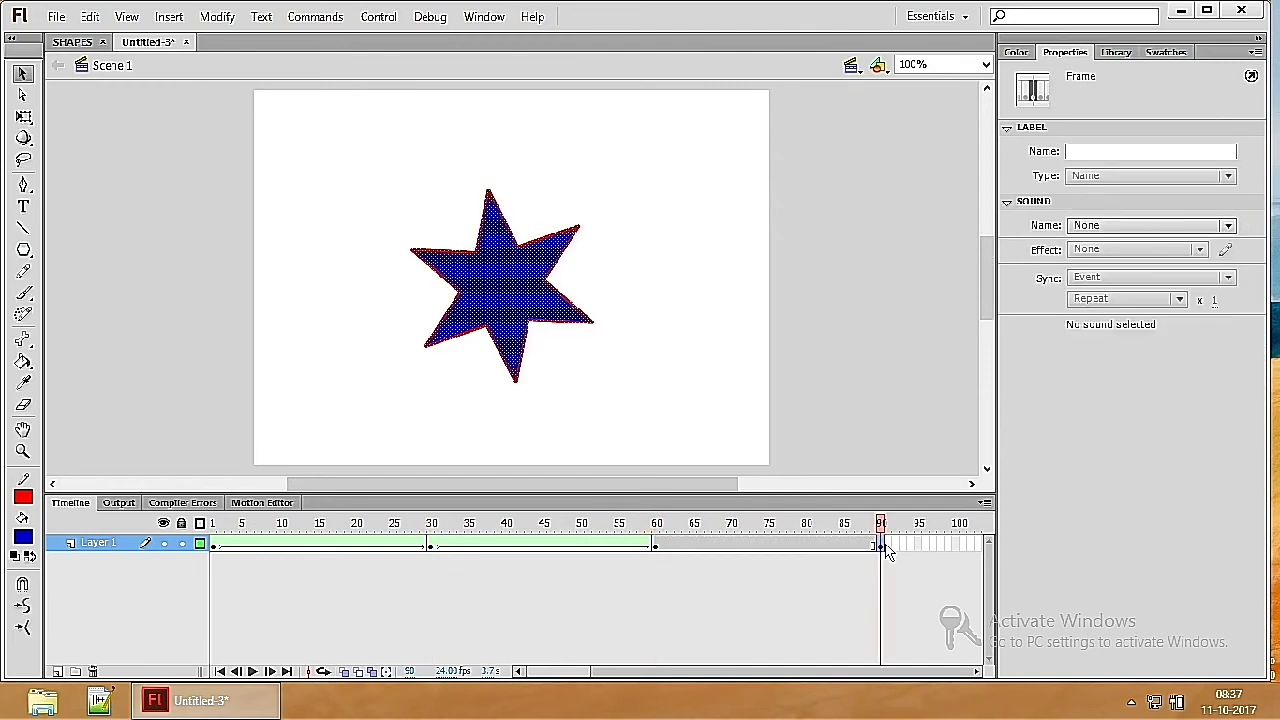
right_click(655, 549)
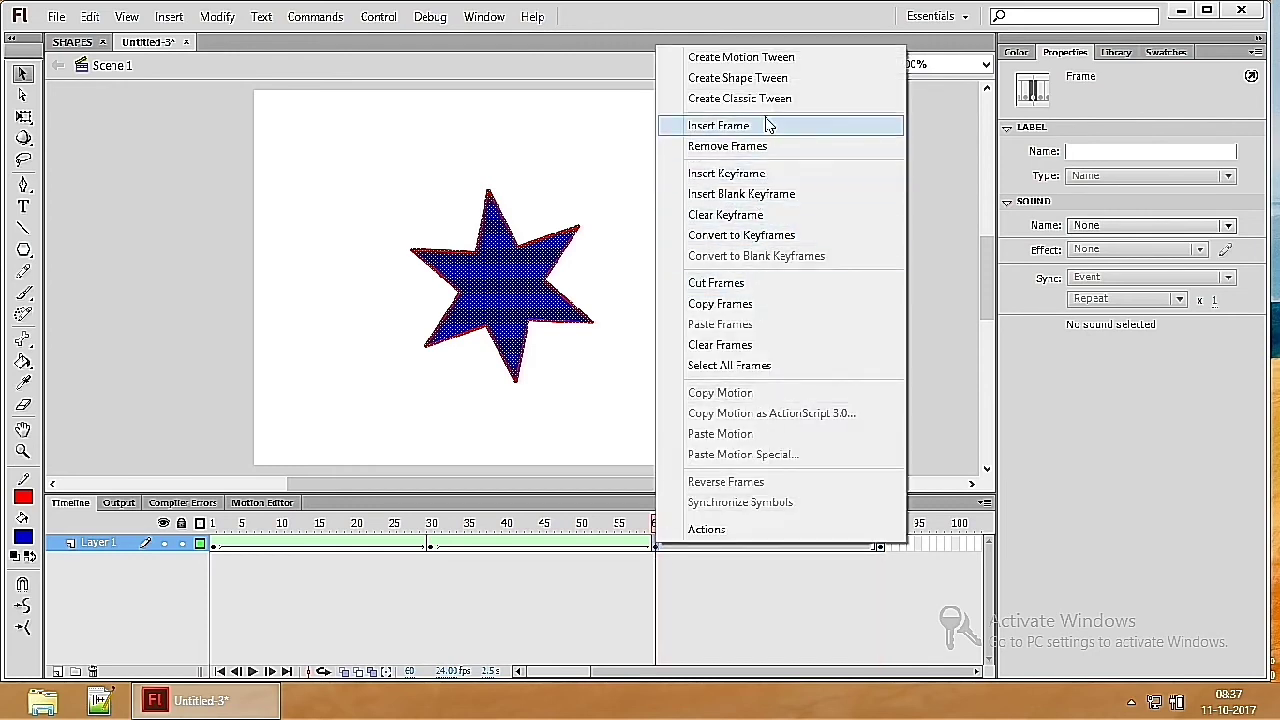
left_click(755, 80)
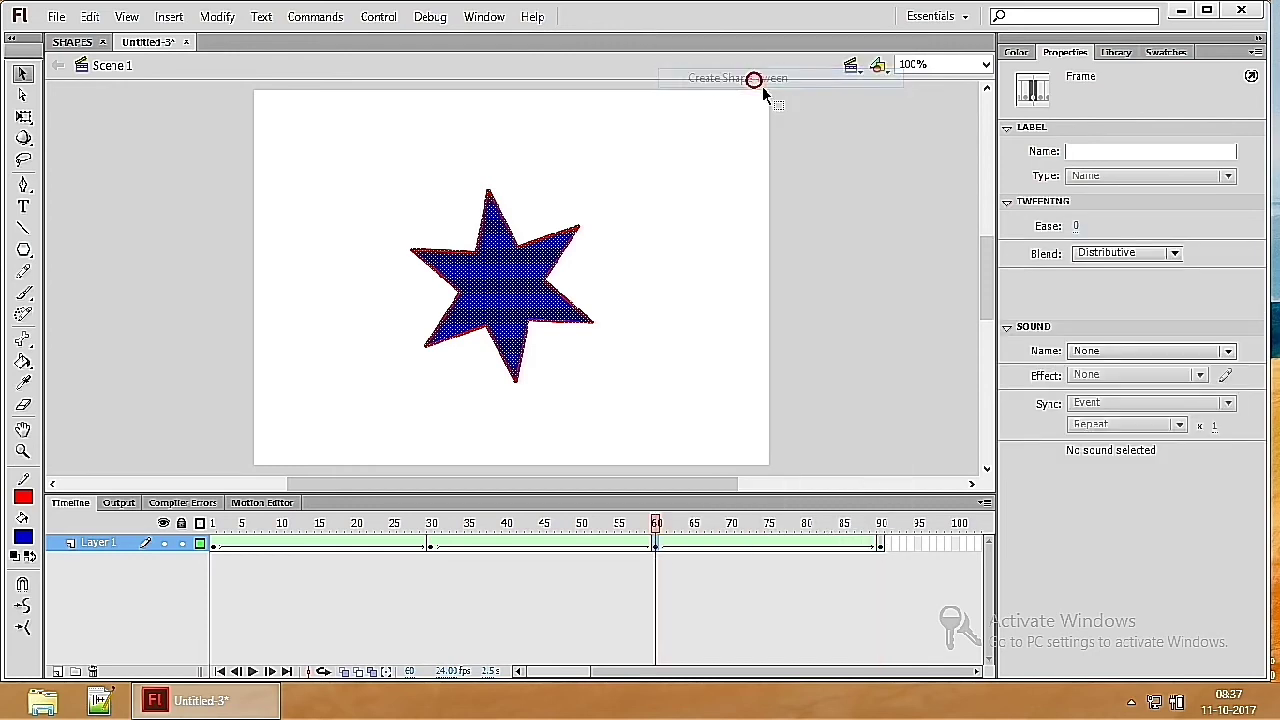
Replace the star at frame 90 with a blue oval about 164 by 120 px in the middle of the stage.
left_click(883, 543)
left_click(883, 544)
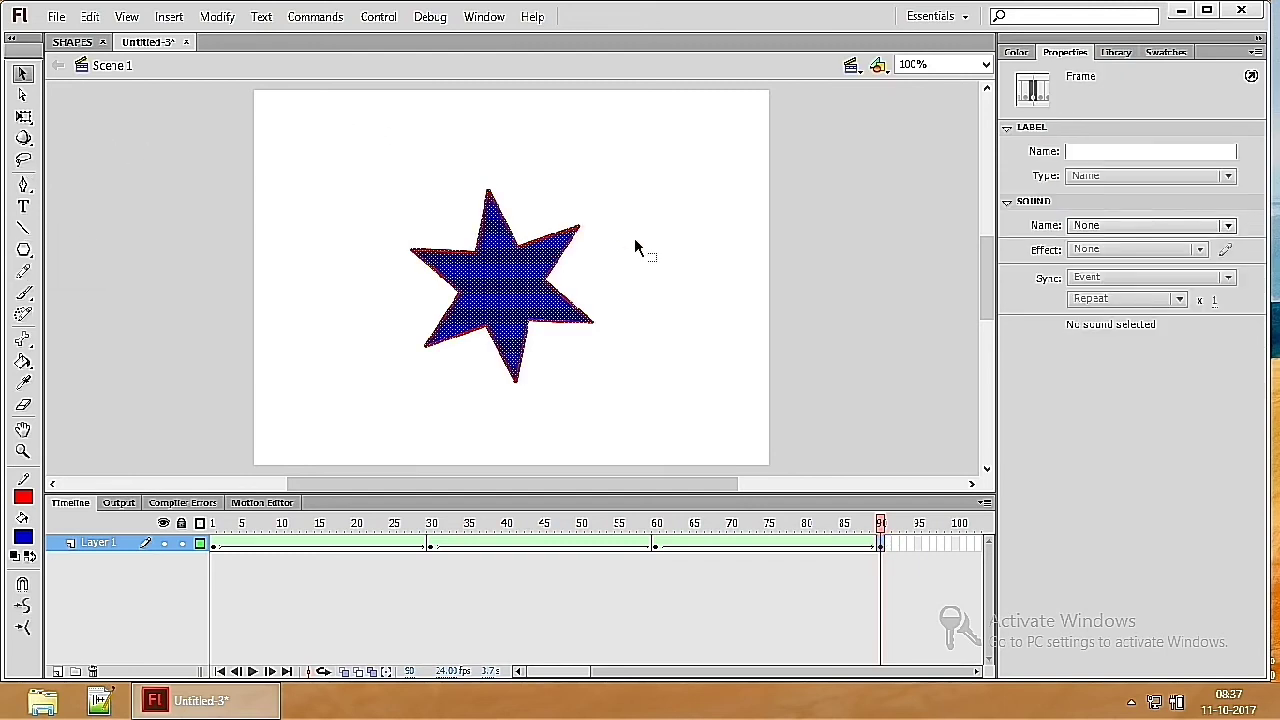
key("Delete")
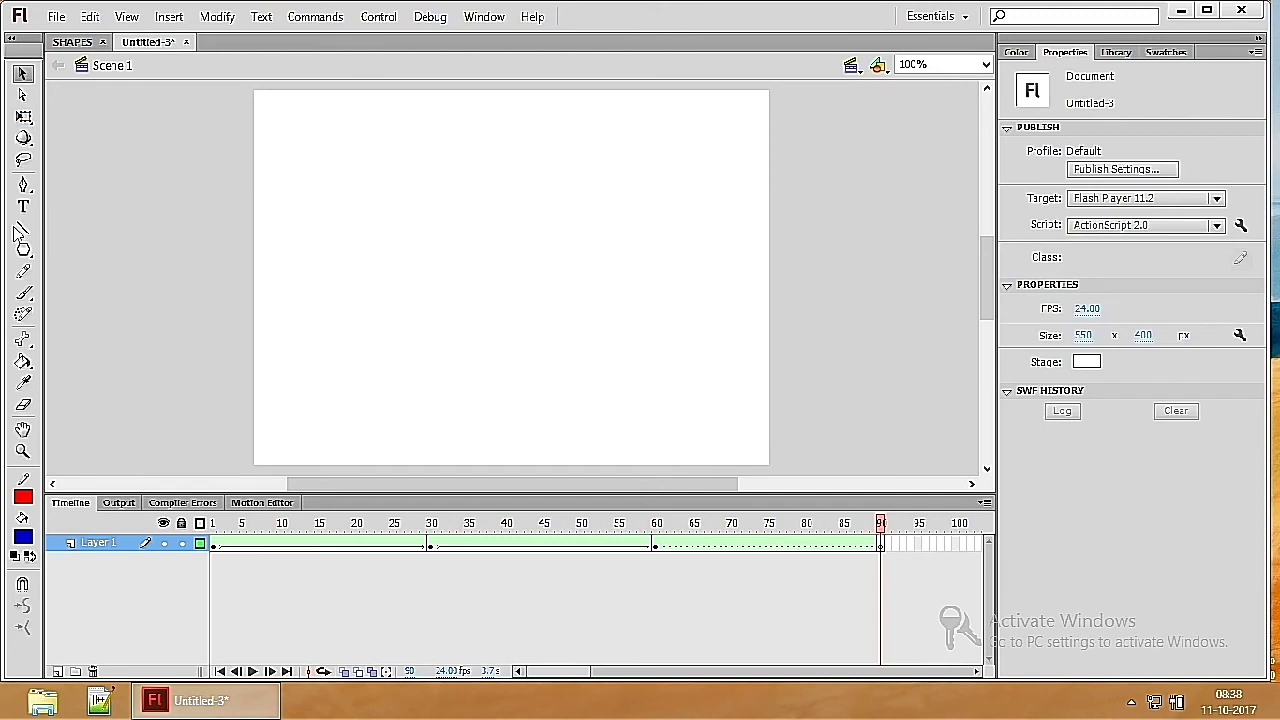
left_click(24, 250)
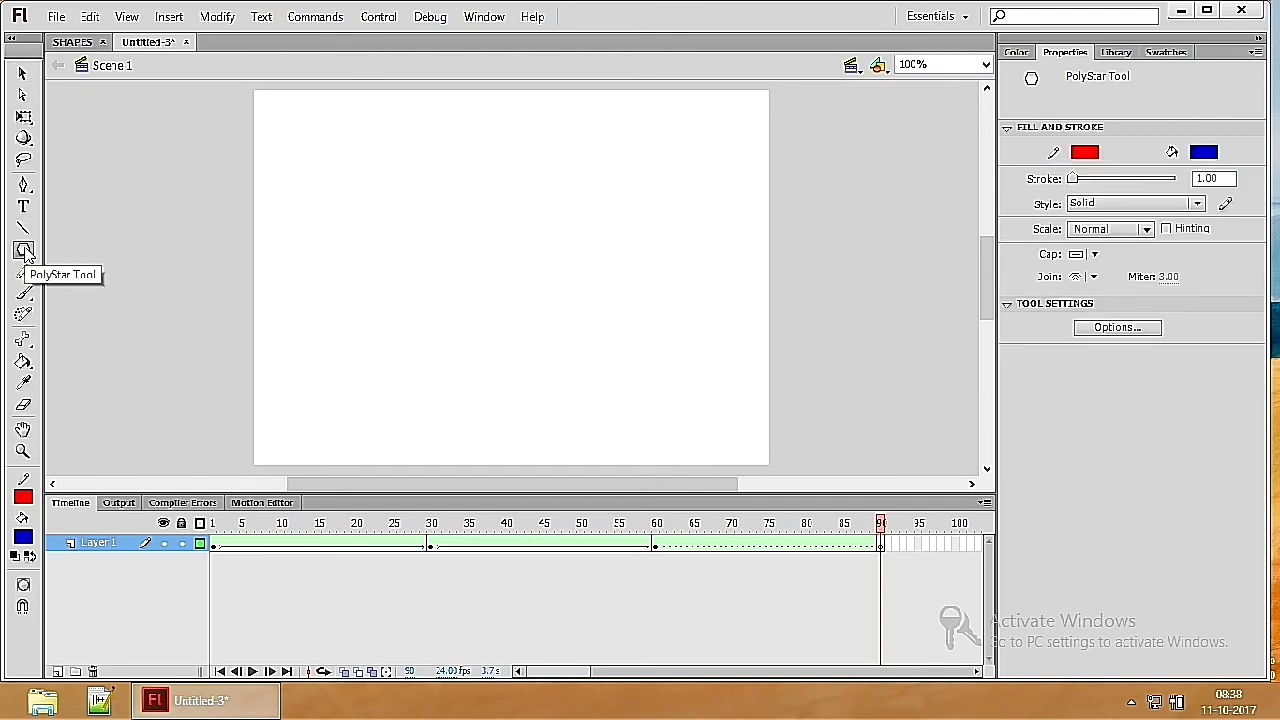
left_click(26, 254)
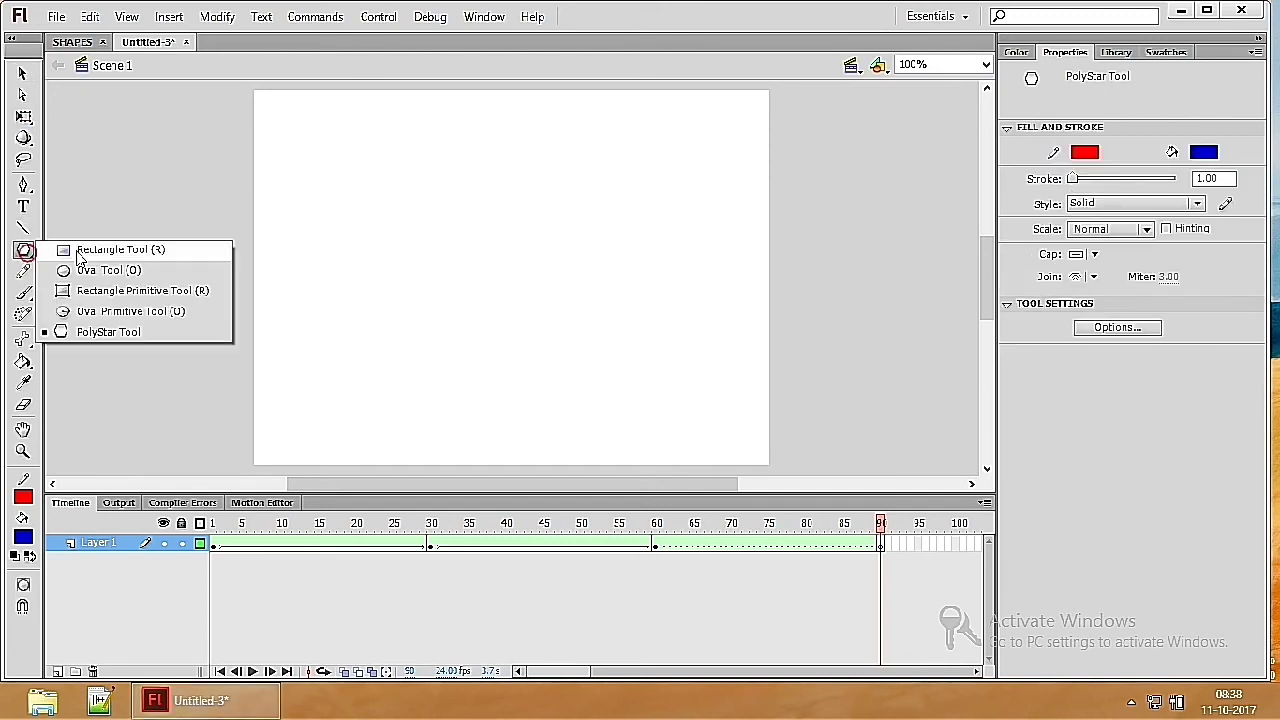
left_click(121, 272)
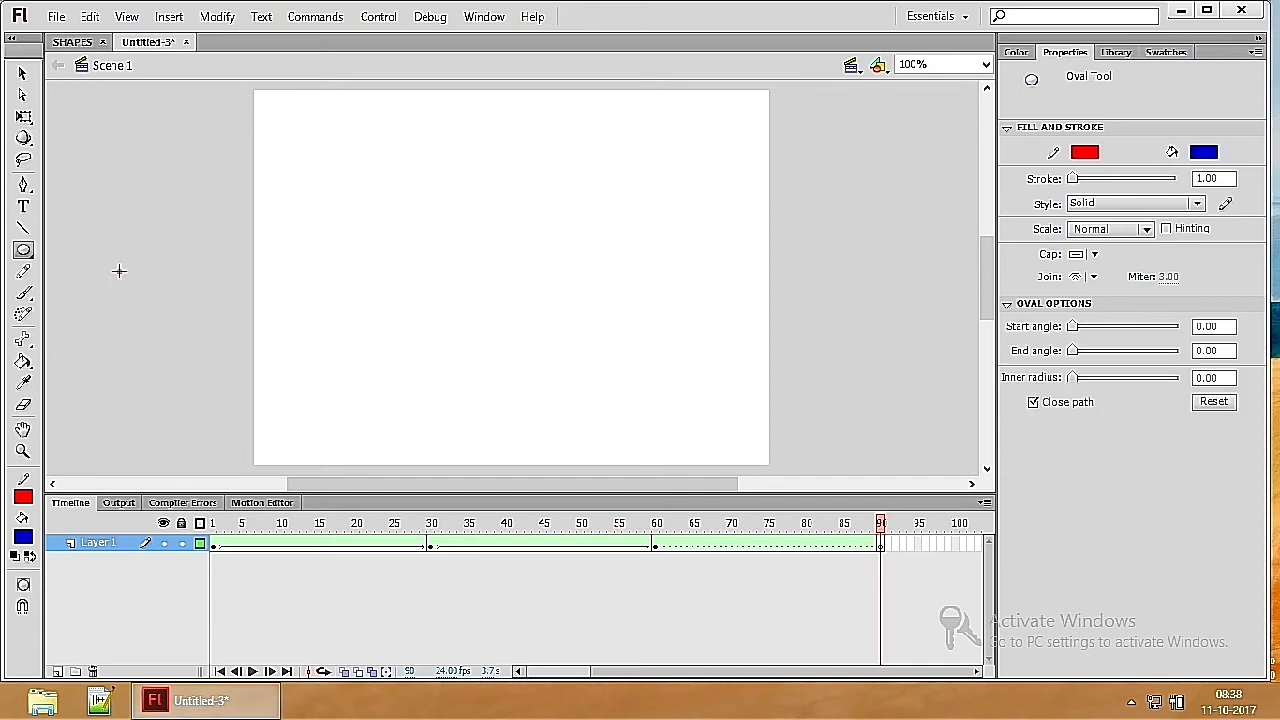
left_click_drag(418, 239, 573, 351)
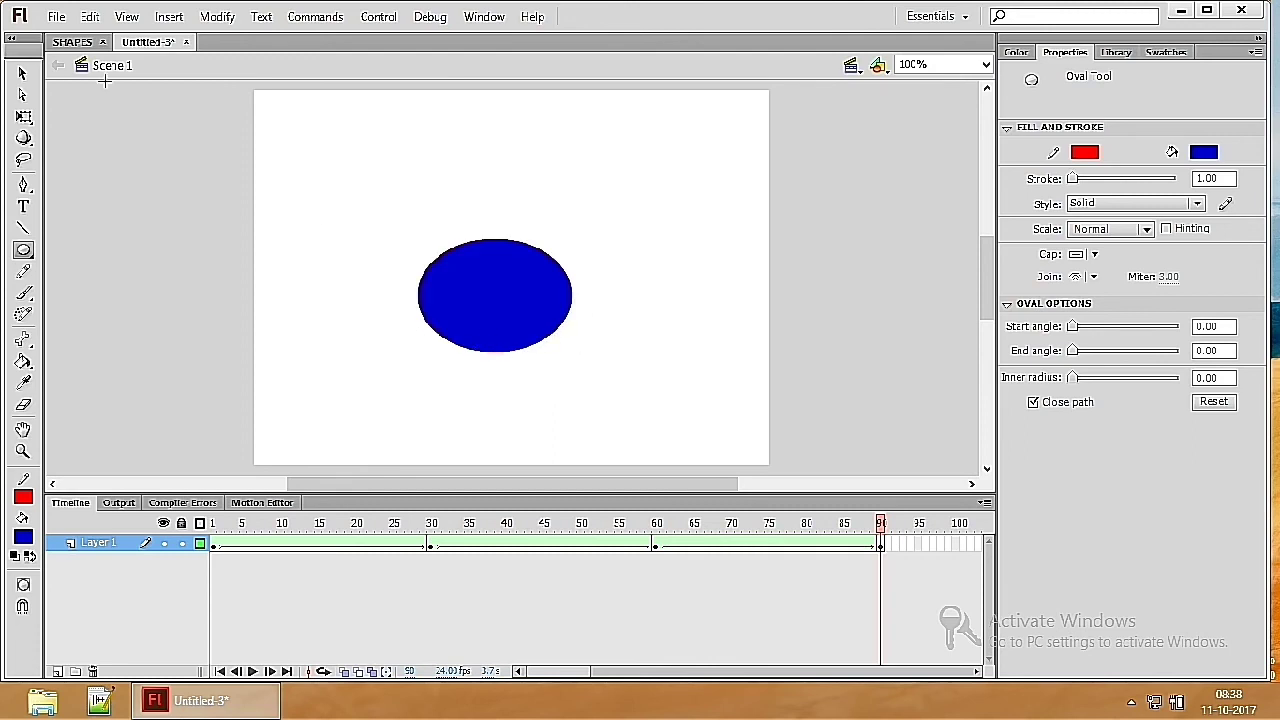
left_click(22, 74)
mouse_move(447, 345)
left_mouse_down()
mouse_move(351, 377)
mouse_move(312, 420)
left_mouse_up()
key("ctrl+z")
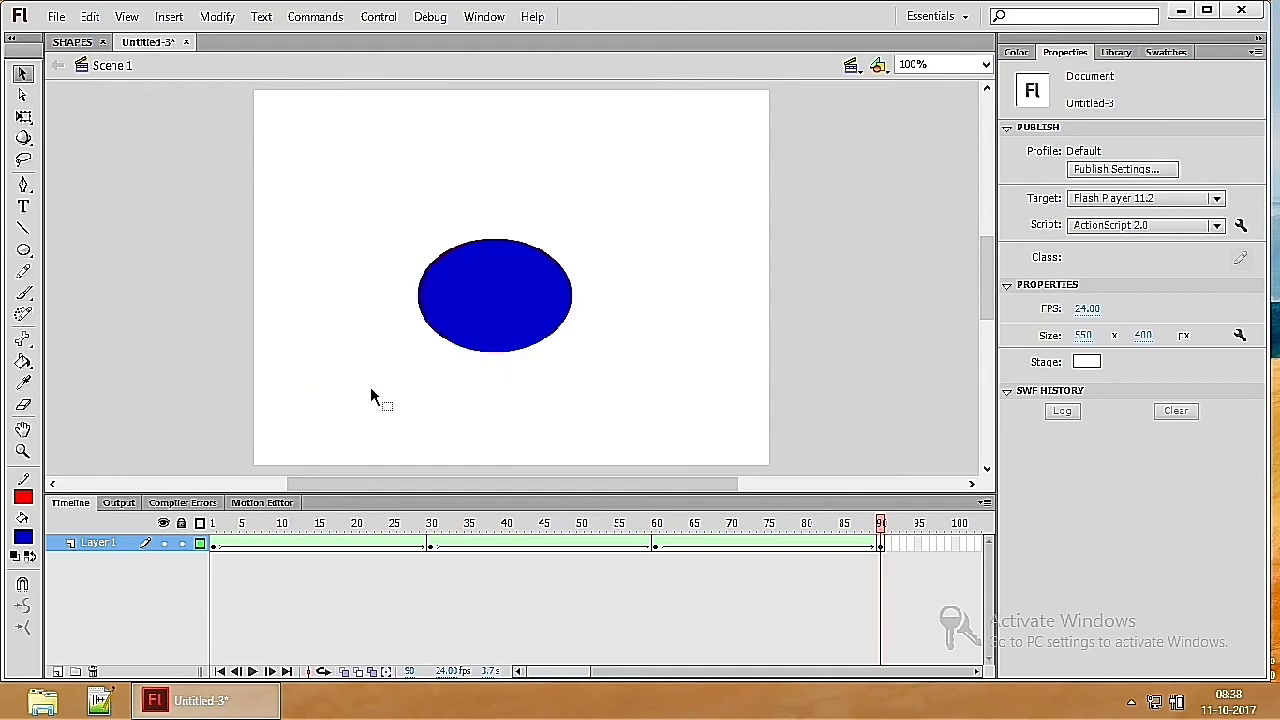
Reshape the oval at frame 90 into an irregular form by pulling its outline toward the stage's lower corners and upper right, and bulging its upper-left edge.
left_click(23, 76)
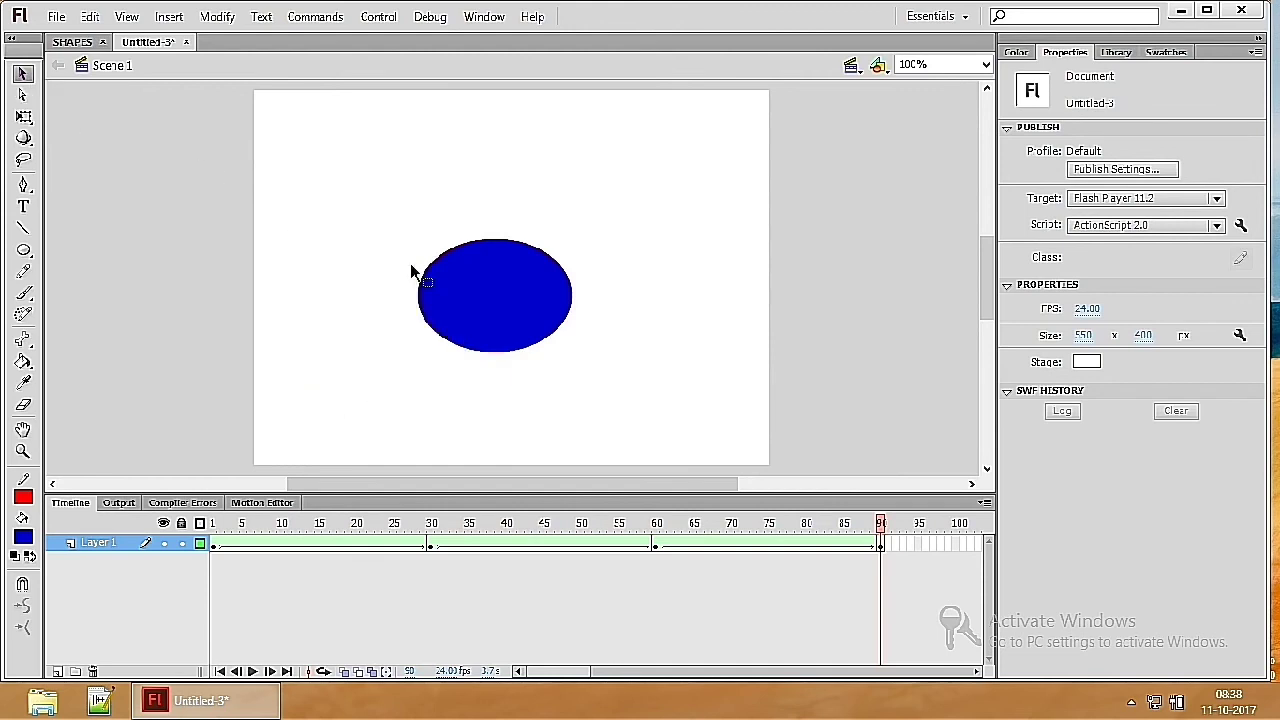
left_click(502, 312)
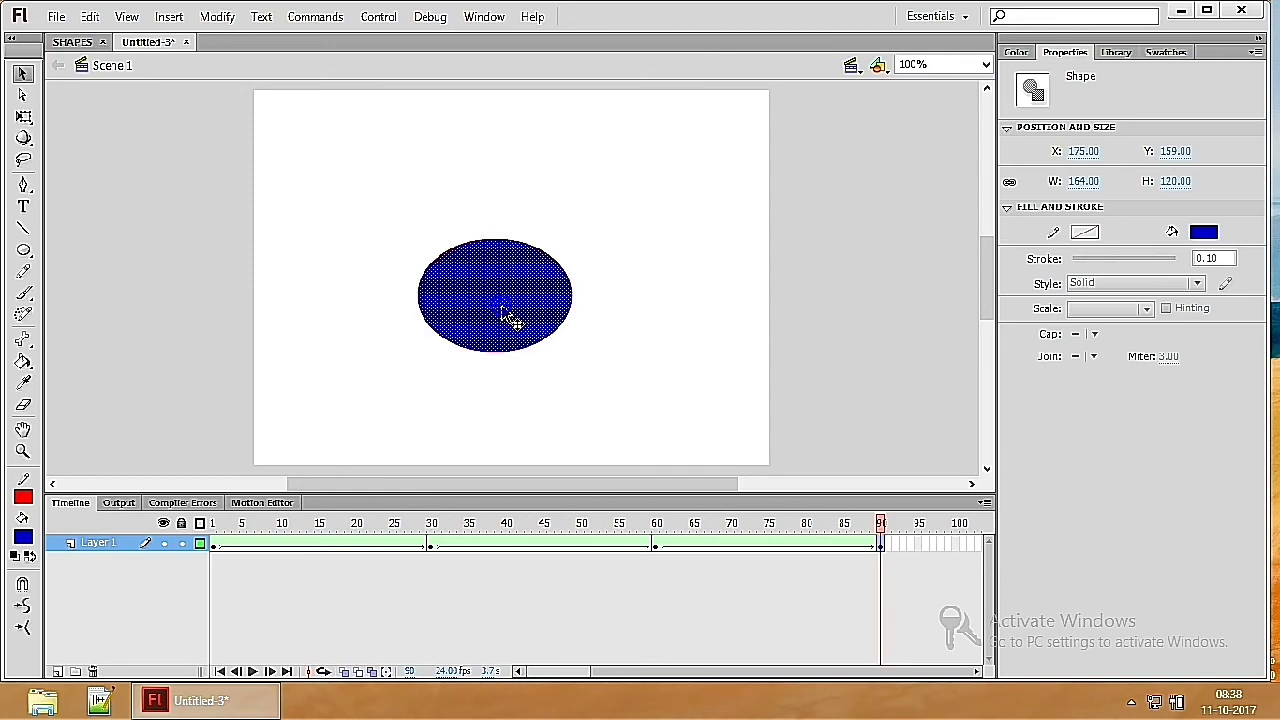
left_click(506, 218)
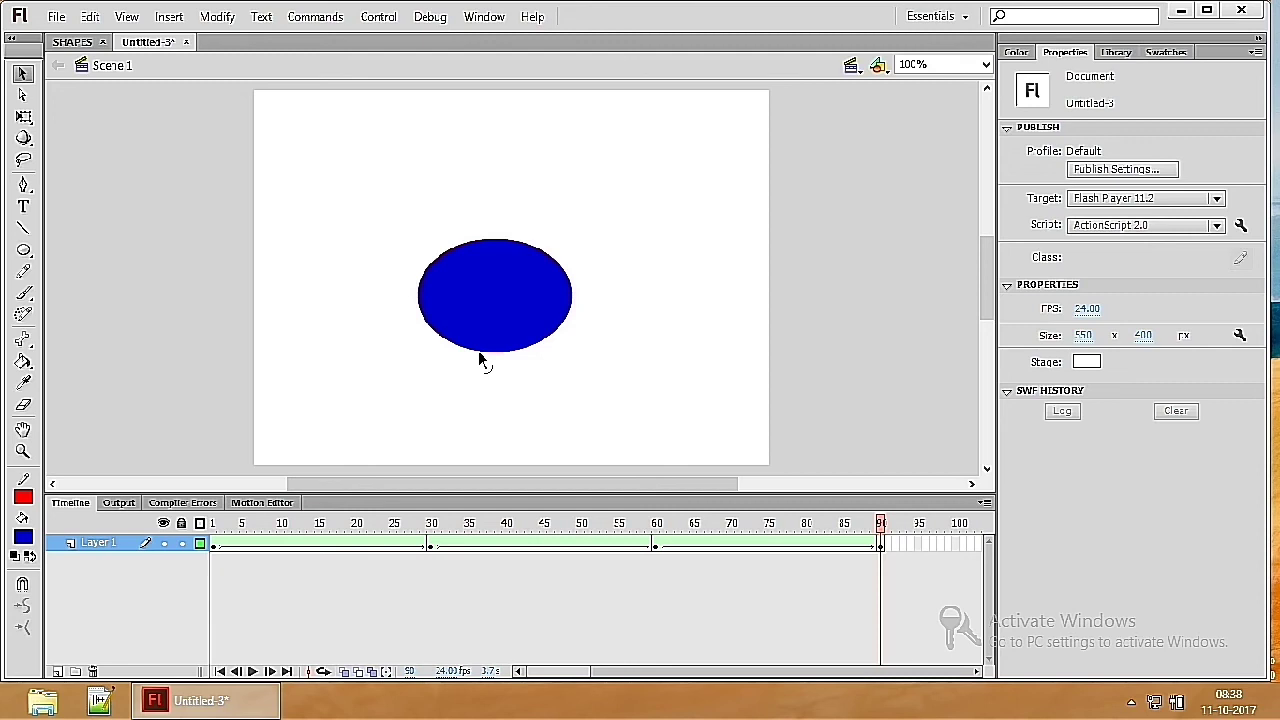
left_click_drag(570, 317, 706, 395)
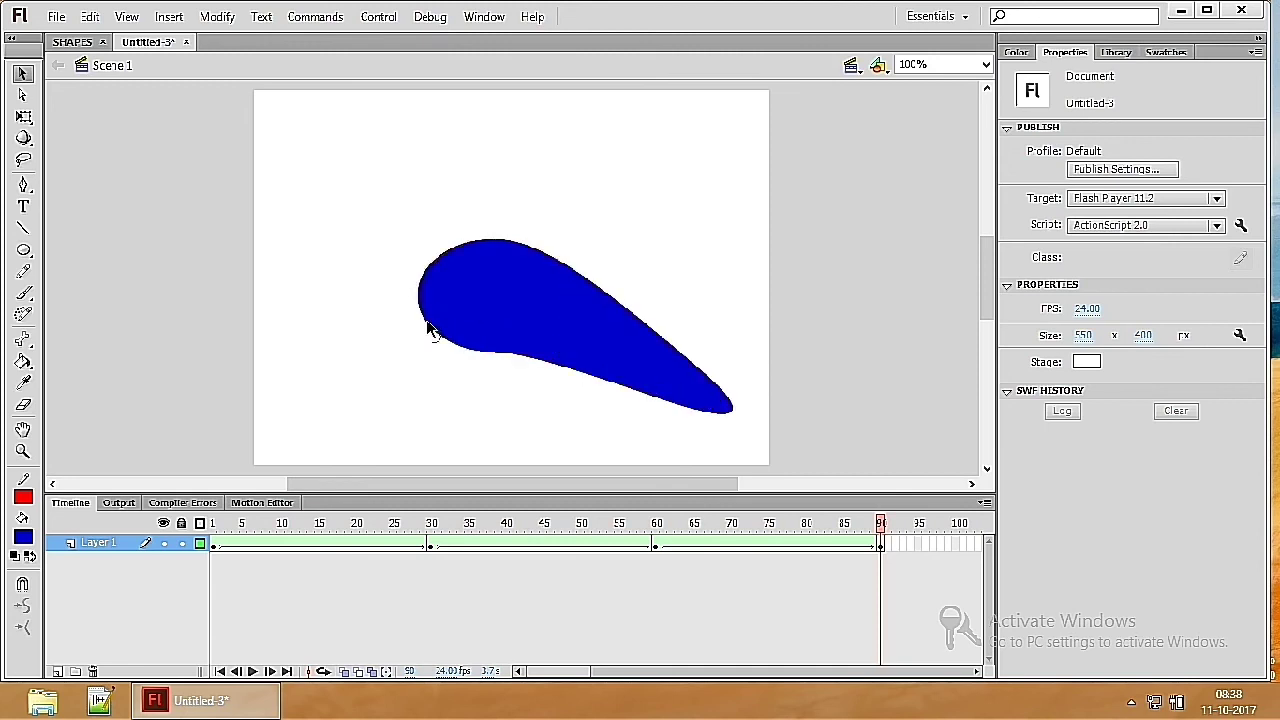
left_click_drag(427, 331, 322, 426)
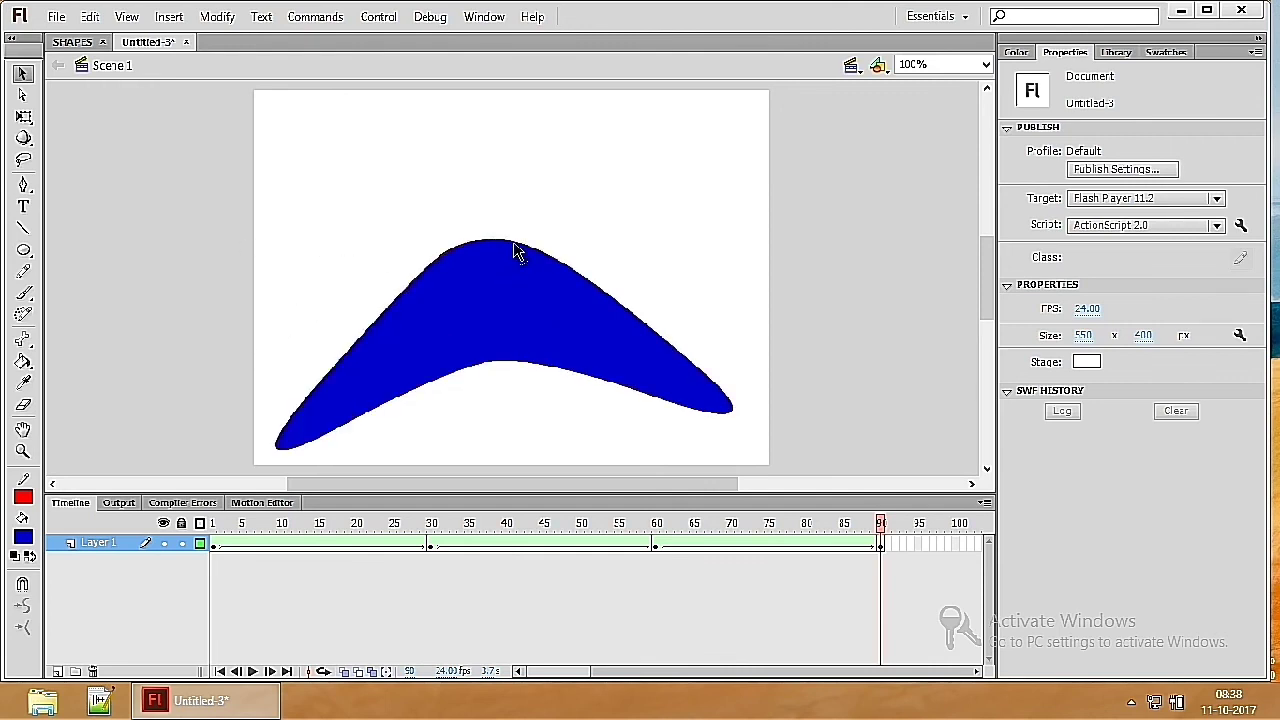
left_click_drag(517, 251, 690, 145)
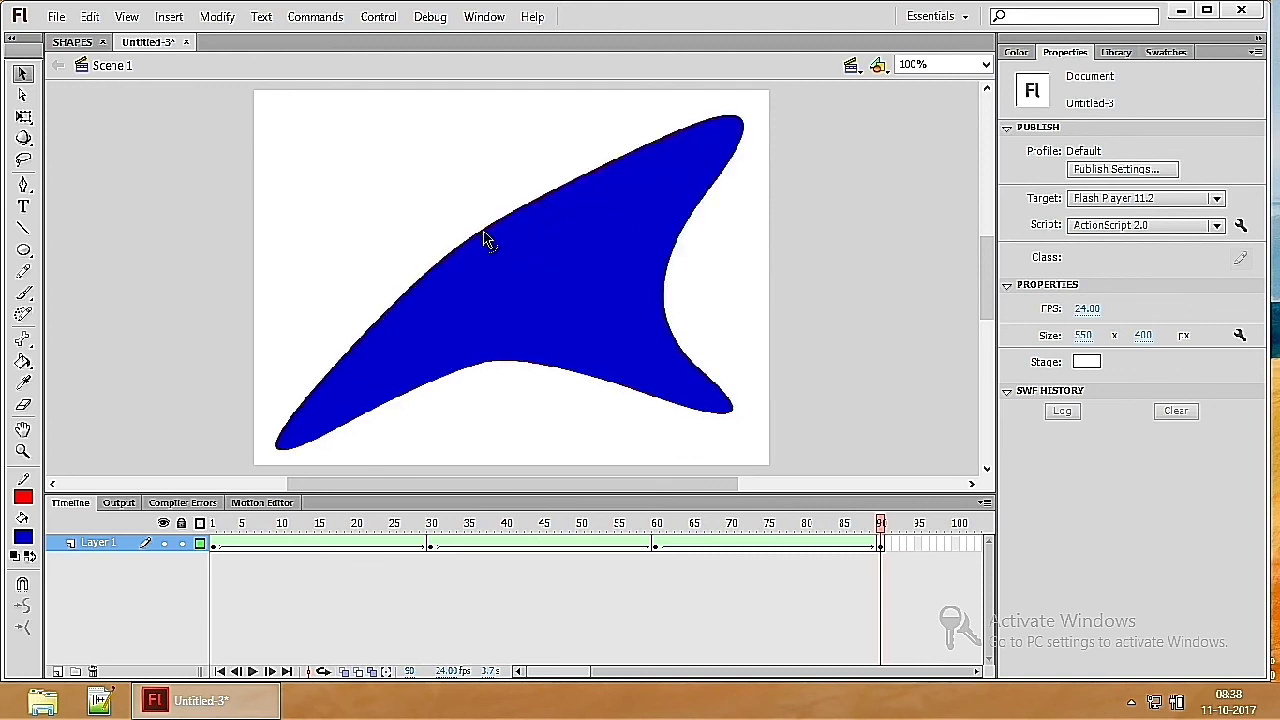
left_click_drag(483, 240, 443, 190)
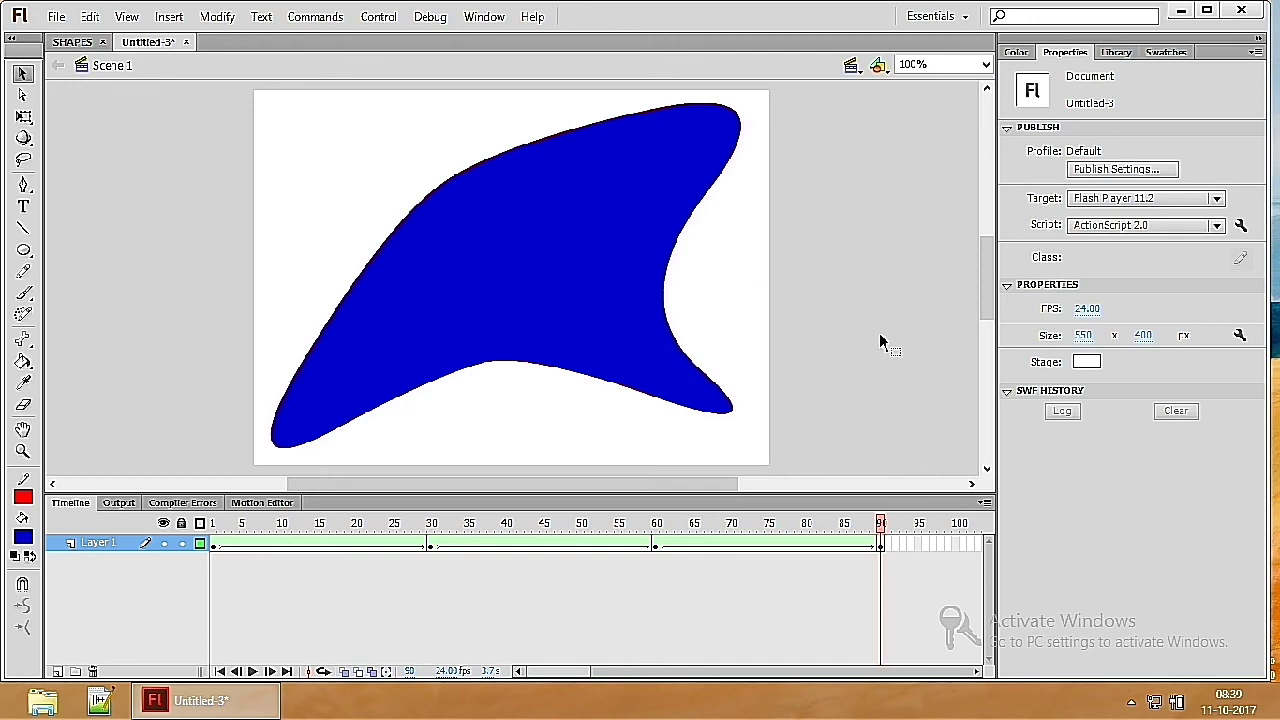
Test the movie to watch the complete shape tween animation.
key("ctrl+Return")
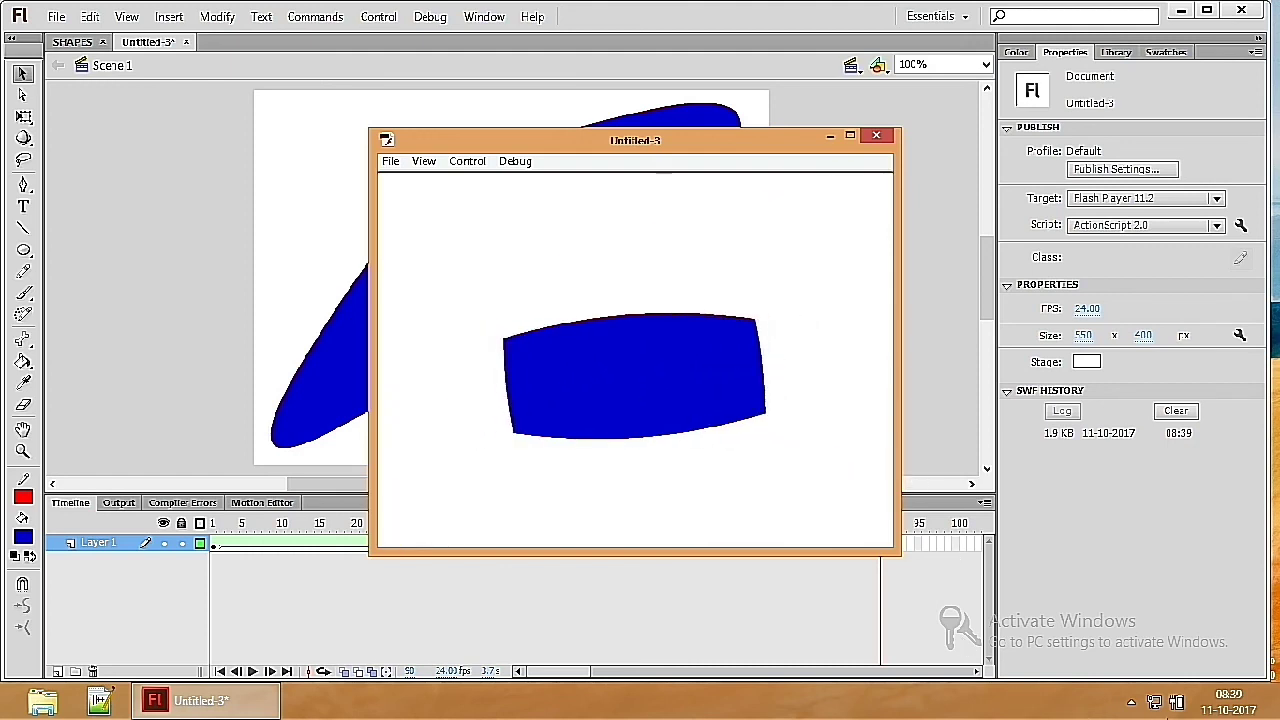
left_click(1131, 701)
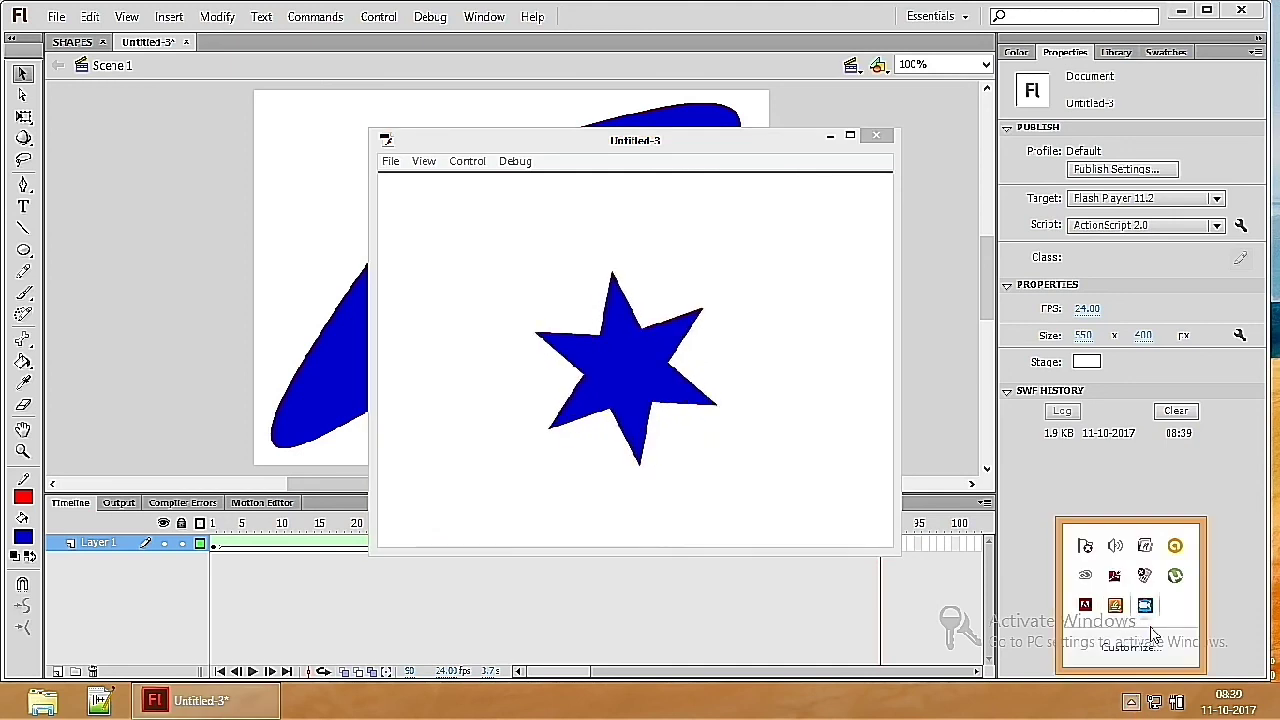